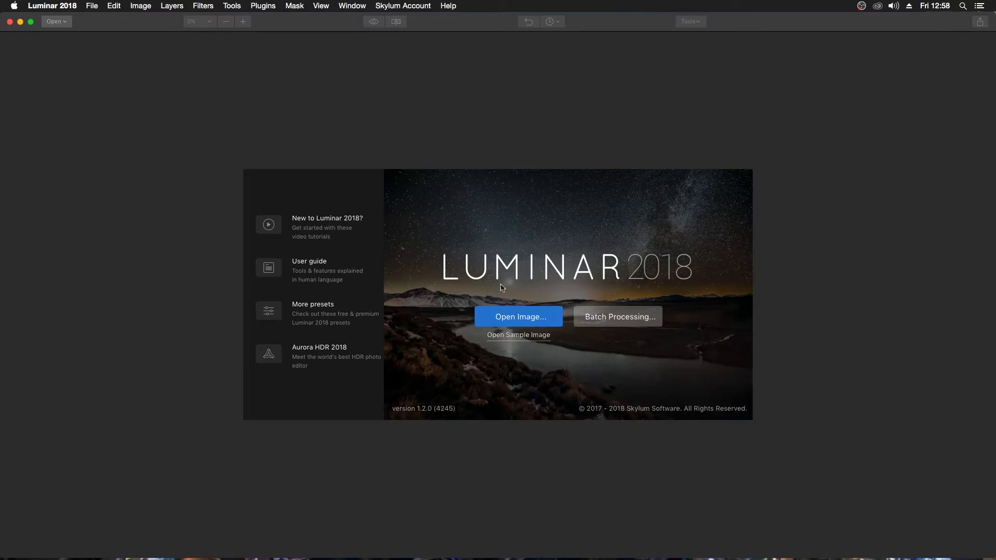
Step: Open lighthouse-2101763.jpg from the Landscapes folder
{"action": "left_click", "coordinate": [521, 317]}
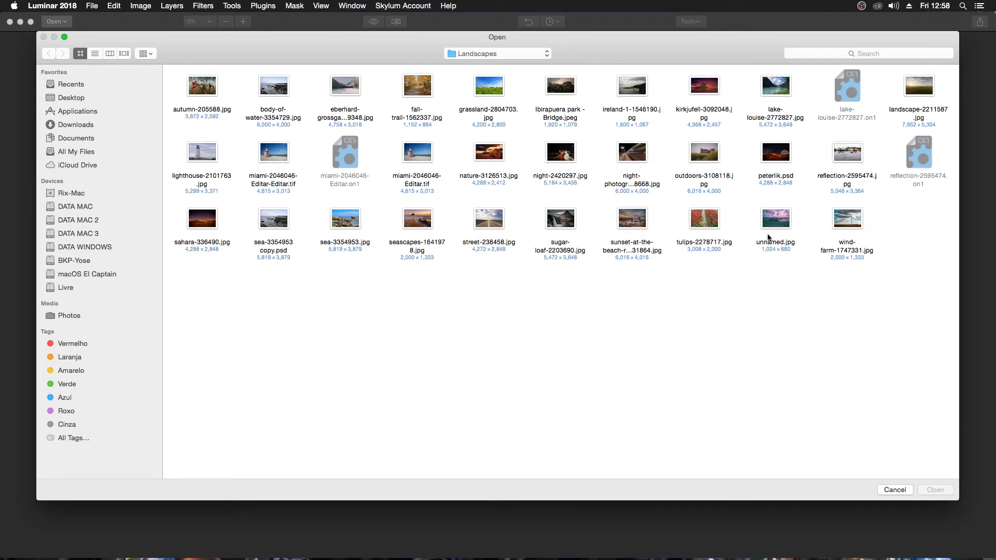
{"action": "left_click", "coordinate": [205, 159]}
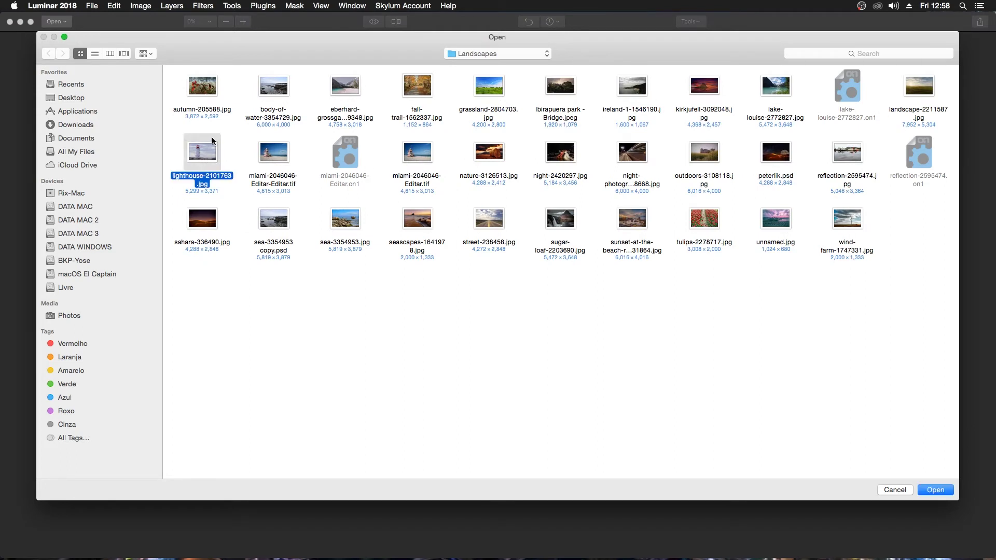
{"action": "left_click", "coordinate": [936, 489]}
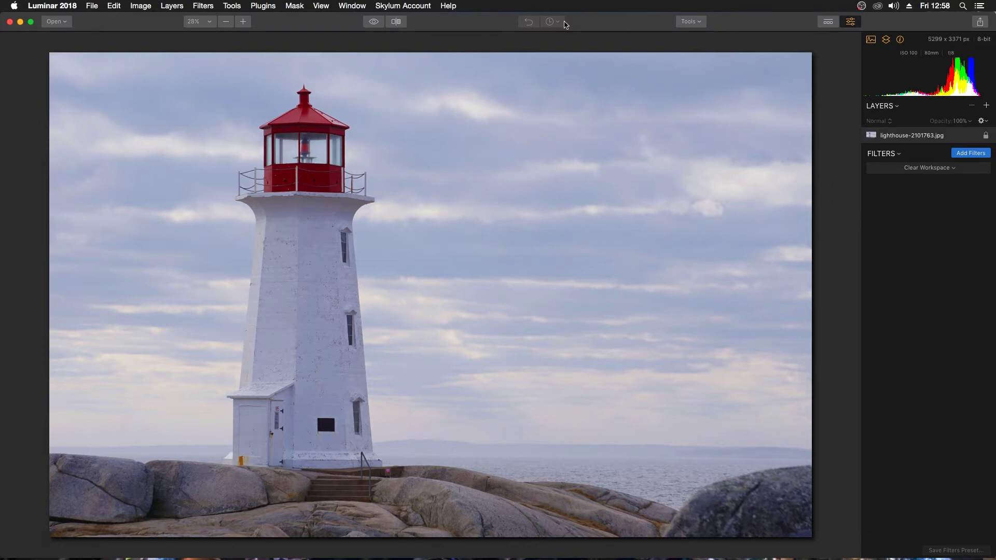
{"action": "left_click", "coordinate": [58, 21]}
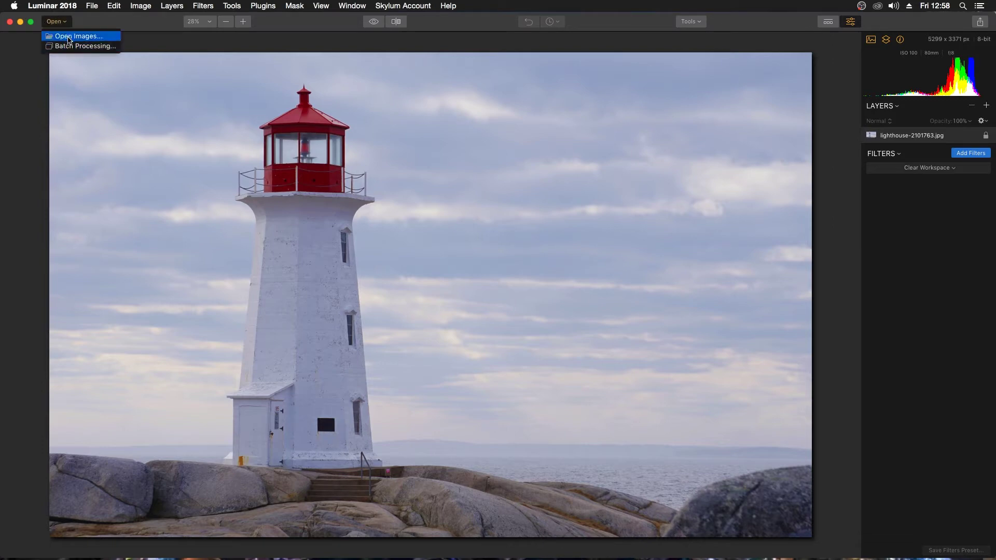
{"action": "left_click", "coordinate": [99, 23]}
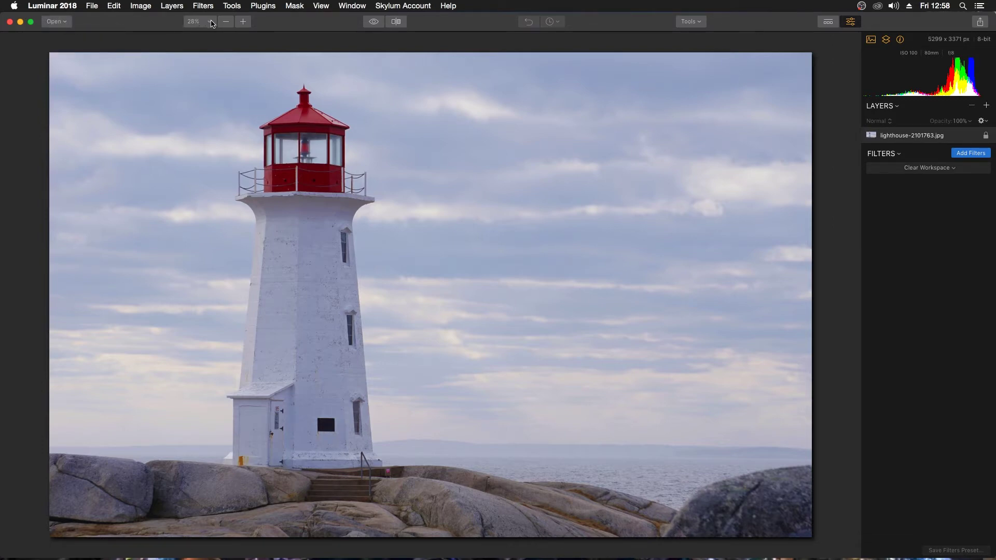
Step: Zoom the lighthouse photo in to 100%, out to 25%, and back to 28% so it fits the window
{"action": "left_click", "coordinate": [211, 21]}
{"action": "left_click", "coordinate": [243, 22]}
{"action": "left_click", "coordinate": [243, 21]}
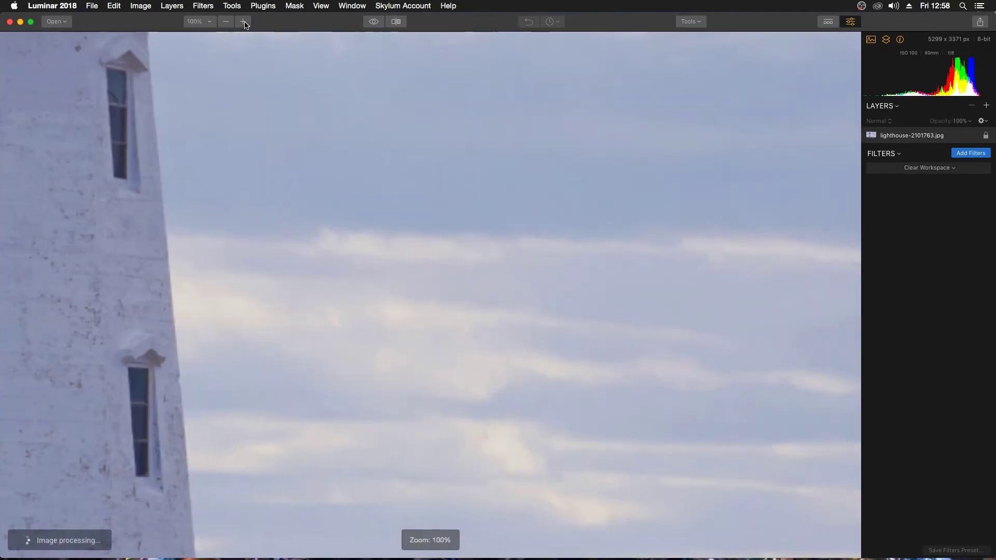
{"action": "left_click", "coordinate": [225, 21]}
{"action": "left_click", "coordinate": [225, 22]}
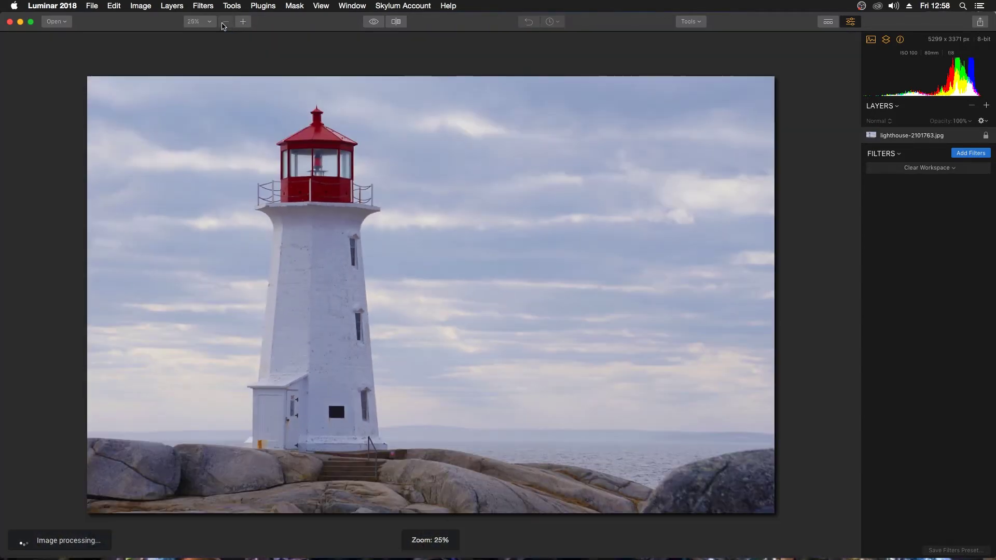
{"action": "left_click", "coordinate": [210, 22]}
{"action": "left_click", "coordinate": [211, 37]}
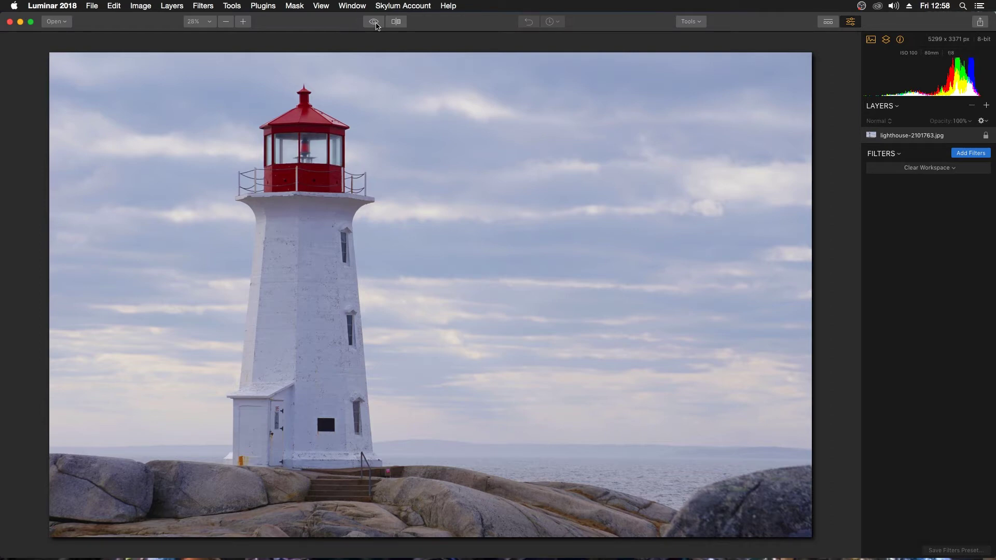
Step: Check the photo with the quick preview and the split before/after comparison, shifting the divider toward the lighthouse and closing the comparison
{"action": "left_click", "coordinate": [375, 23]}
{"action": "left_click", "coordinate": [374, 23]}
{"action": "left_click", "coordinate": [396, 21]}
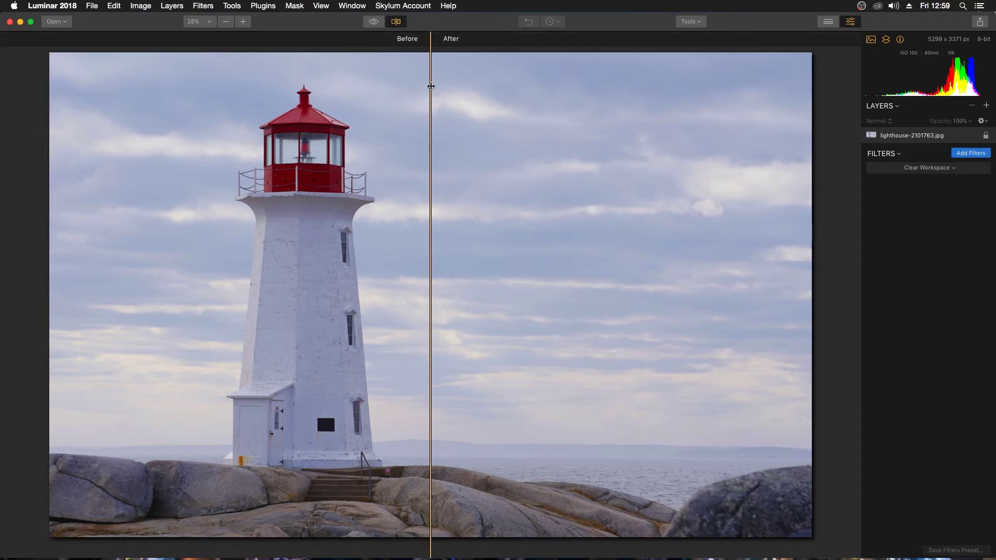
{"action": "left_click_drag", "start_coordinate": [430, 86], "coordinate": [393, 98]}
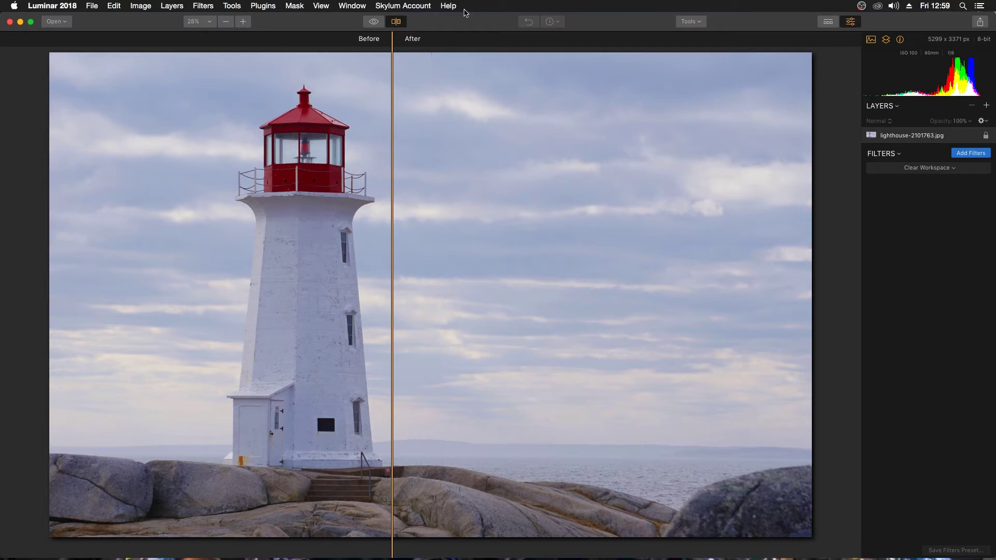
{"action": "left_click_drag", "start_coordinate": [393, 43], "coordinate": [358, 52]}
{"action": "left_click", "coordinate": [397, 21]}
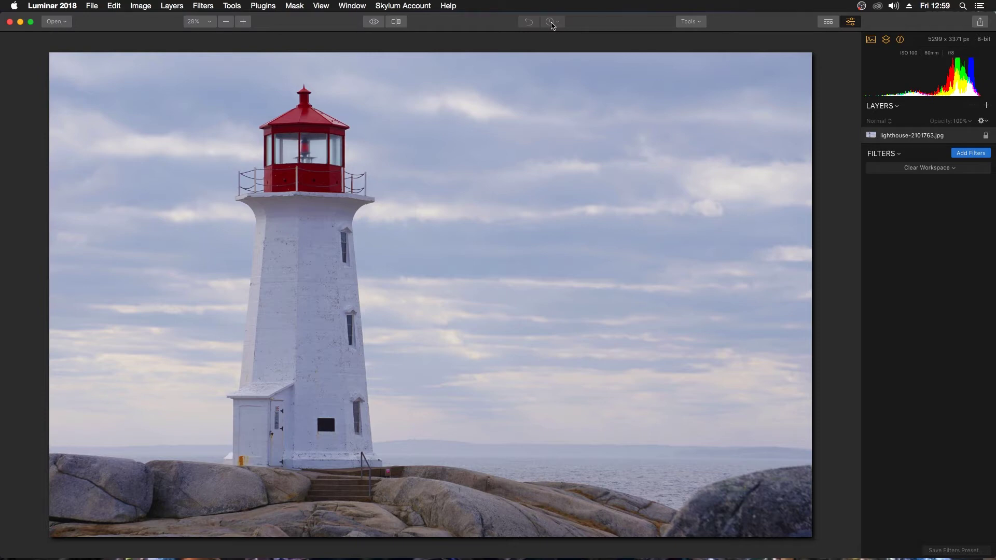
{"action": "left_click", "coordinate": [700, 25]}
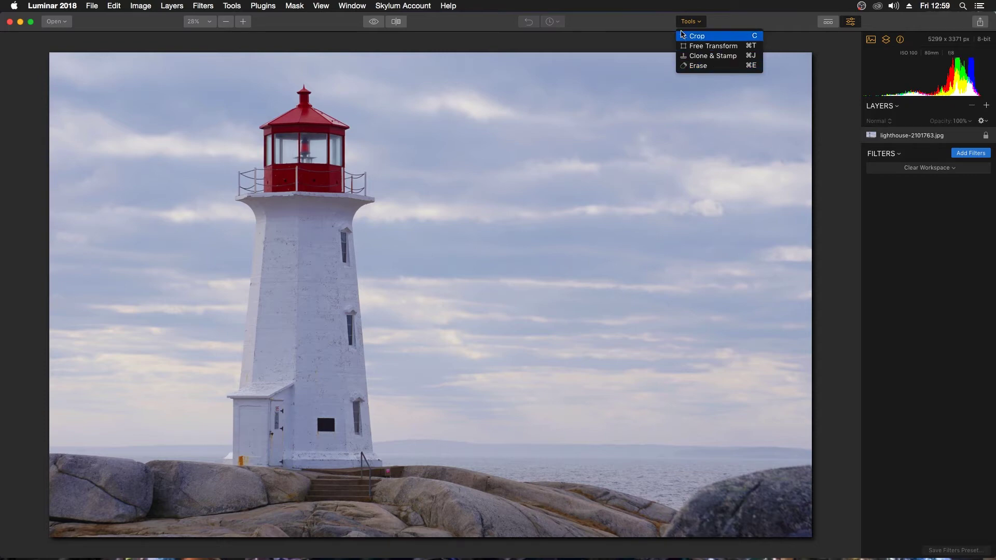
{"action": "left_click", "coordinate": [700, 24]}
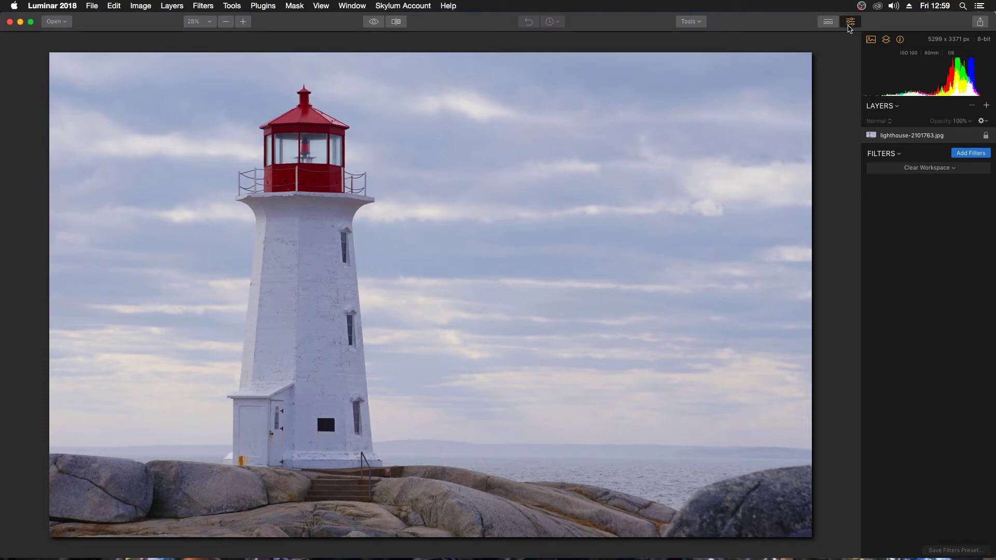
Step: Hide the side panel with the layers and filters and bring it back
{"action": "left_click", "coordinate": [852, 24]}
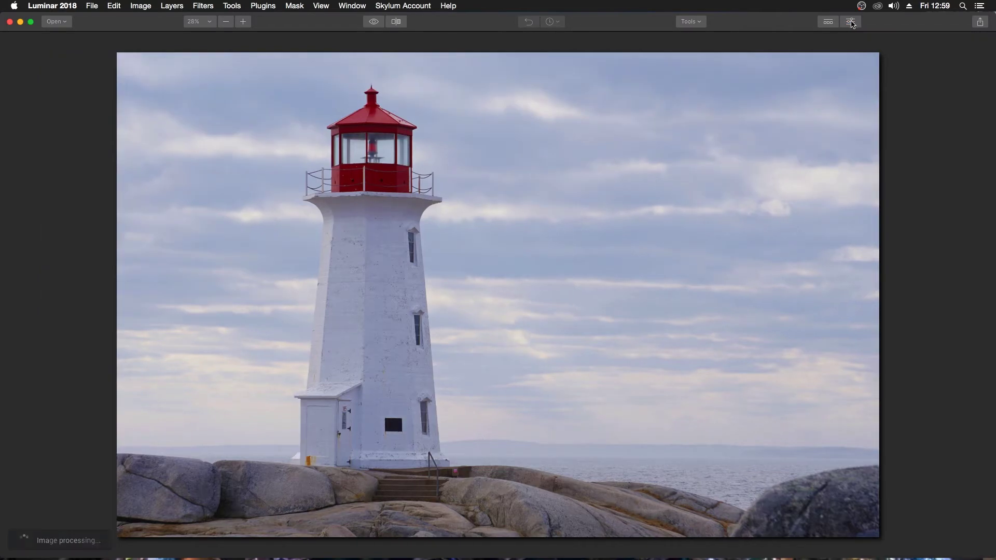
{"action": "left_click", "coordinate": [854, 25]}
{"action": "left_click", "coordinate": [855, 26]}
{"action": "left_click", "coordinate": [856, 26]}
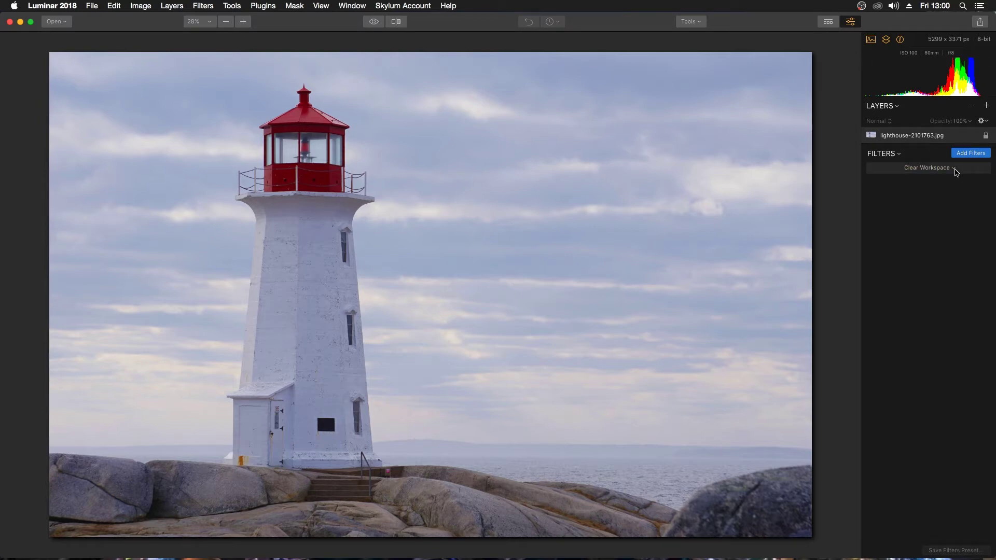
Step: Review the available workspaces and browse the filters catalog from the Essential to the Utility group without adding a filter
{"action": "left_click", "coordinate": [957, 172]}
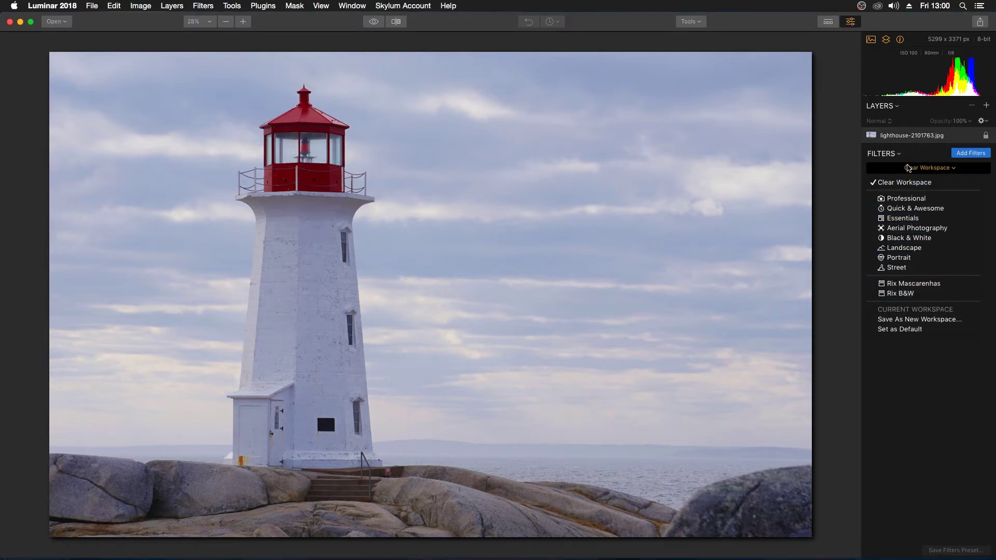
{"action": "left_click", "coordinate": [957, 165]}
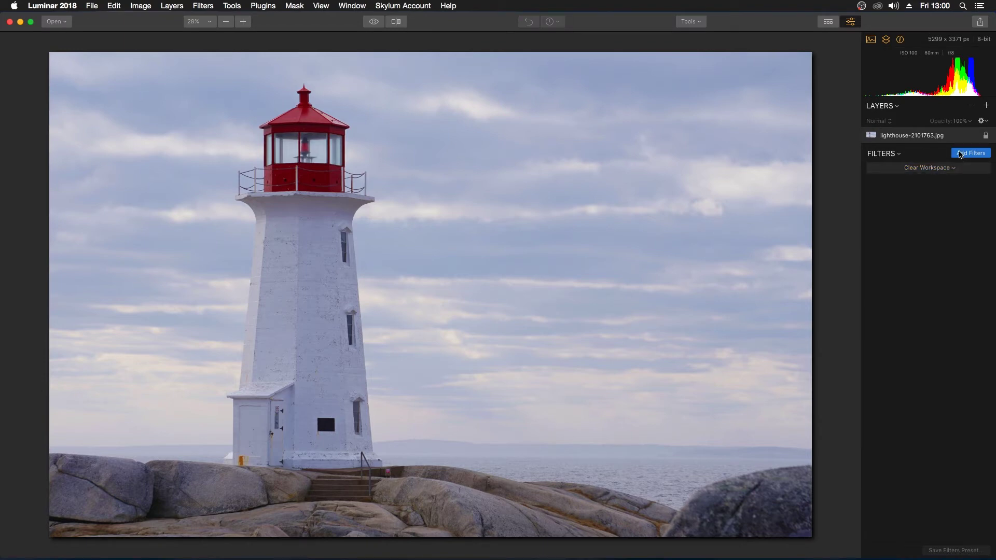
{"action": "left_click", "coordinate": [972, 154]}
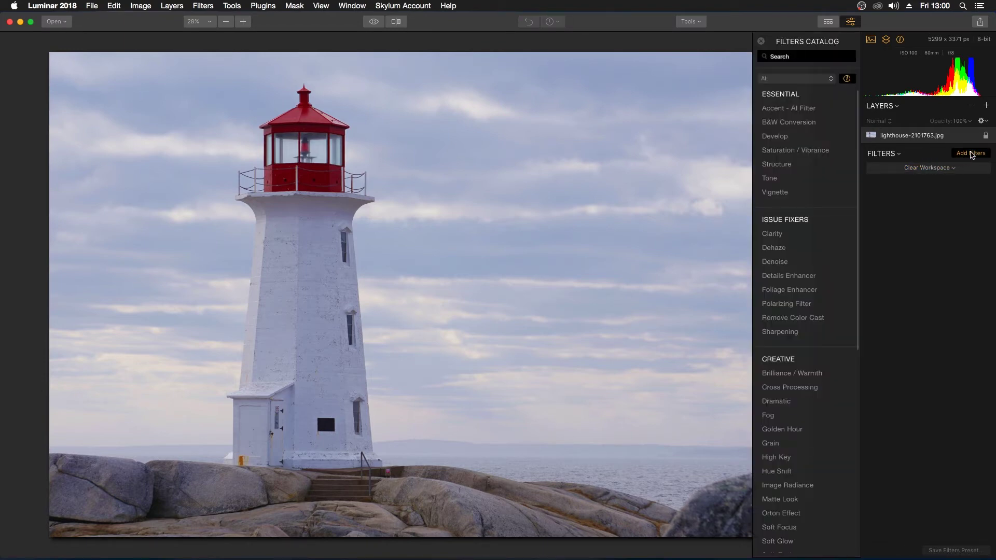
{"action": "mouse_move", "coordinate": [810, 142]}
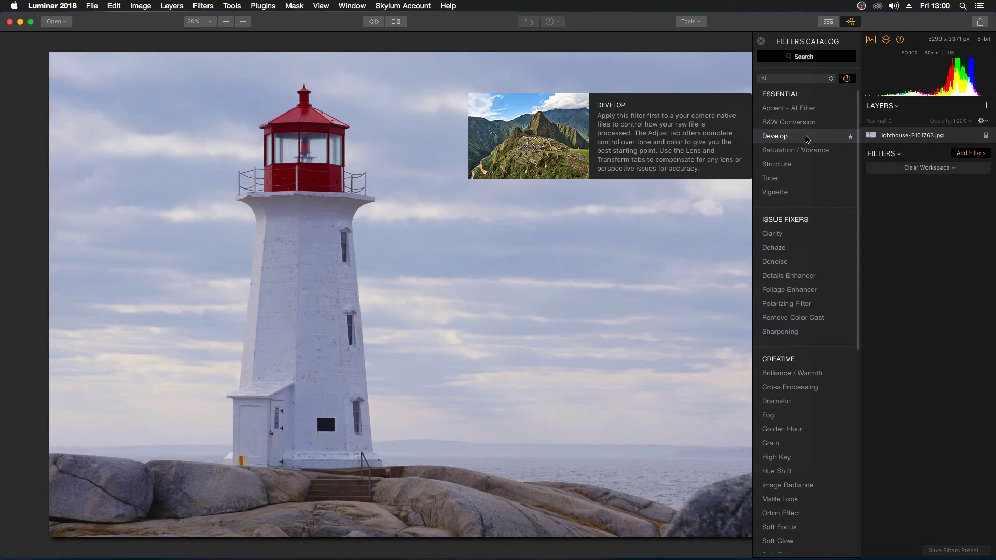
{"action": "scroll", "coordinate": [808, 139], "scroll_direction": "down", "scroll_amount": 15}
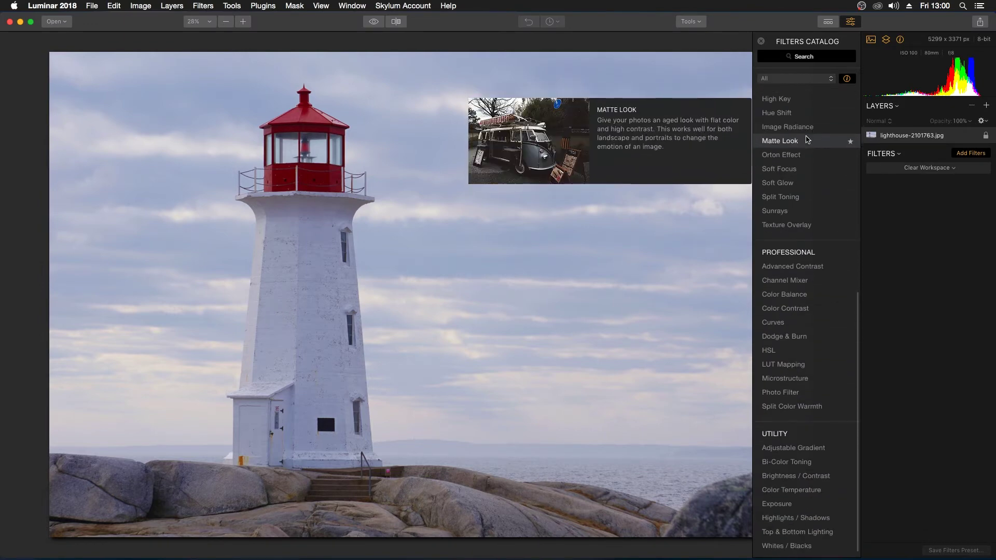
{"action": "scroll", "coordinate": [808, 139], "scroll_direction": "up", "scroll_amount": 15}
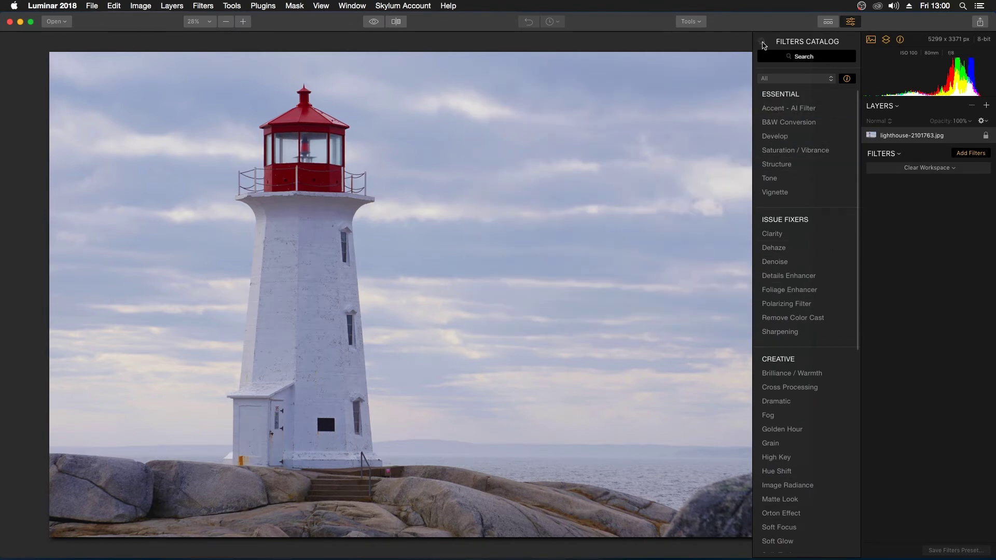
{"action": "left_click", "coordinate": [763, 44]}
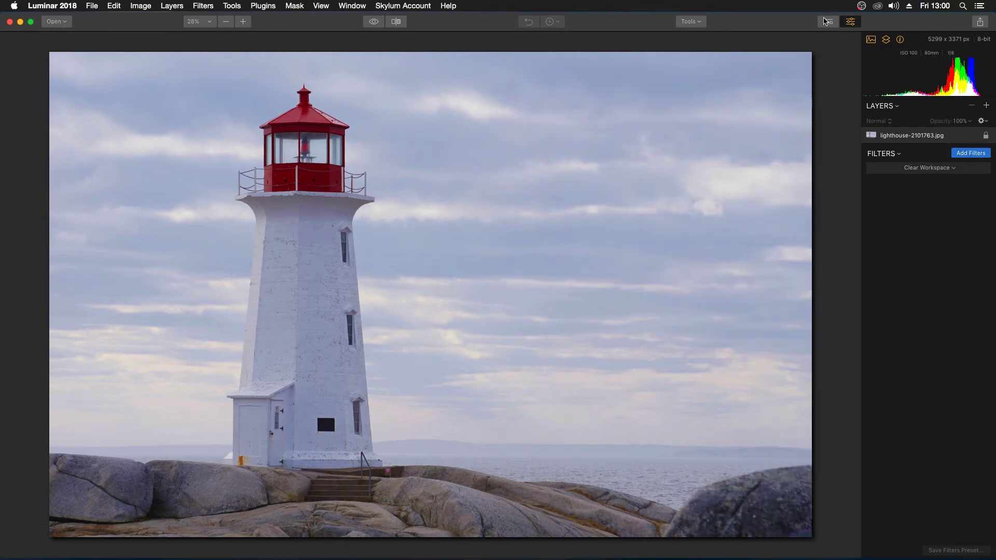
Step: Apply the Vivid preset from the Basic category at an amount of 100 and inspect its Develop filter settings and options
{"action": "left_click", "coordinate": [828, 22]}
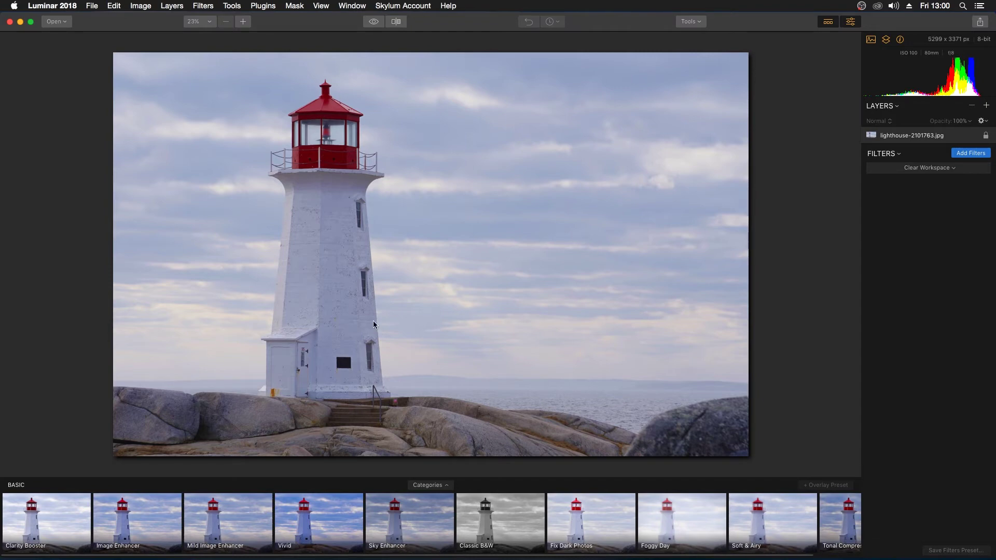
{"action": "left_click", "coordinate": [343, 512]}
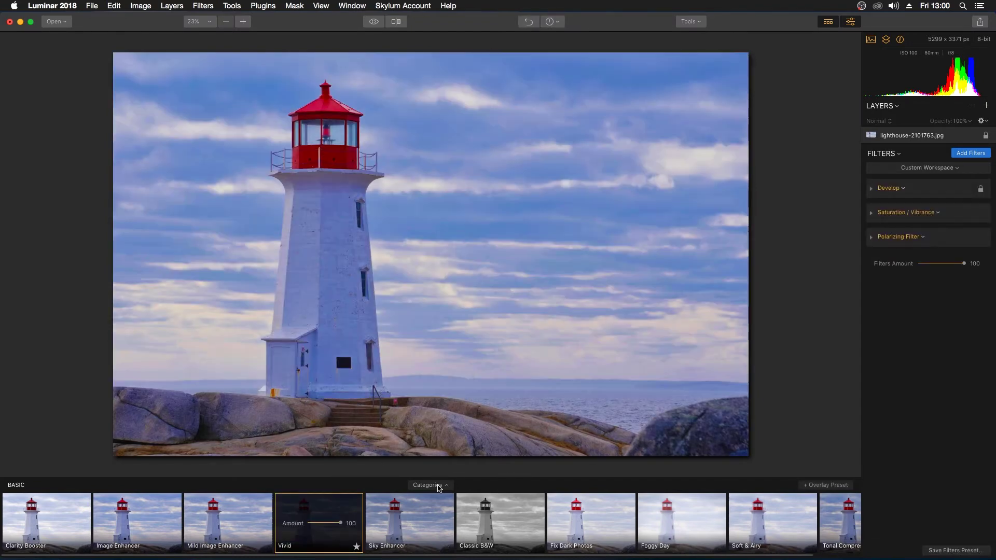
{"action": "left_click", "coordinate": [439, 485]}
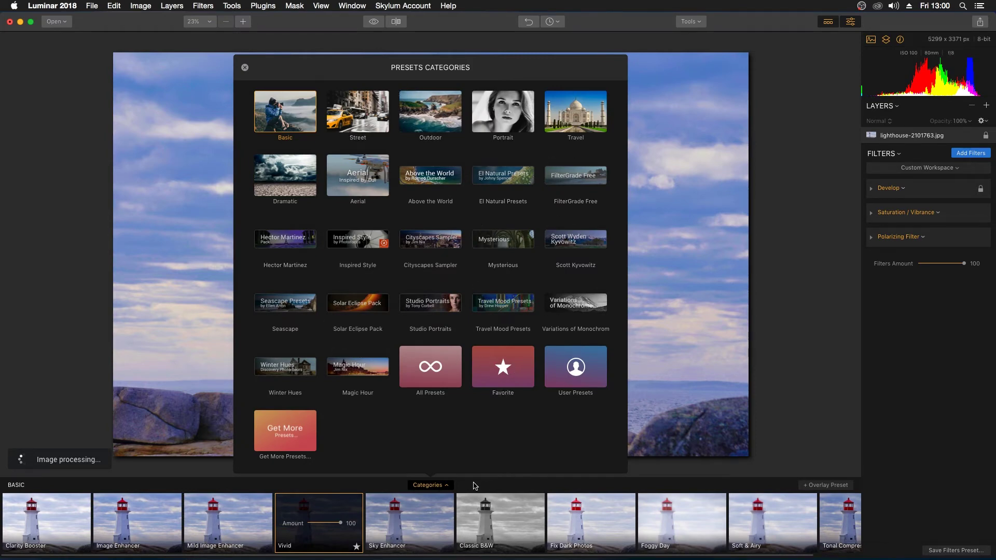
{"action": "left_click", "coordinate": [445, 486]}
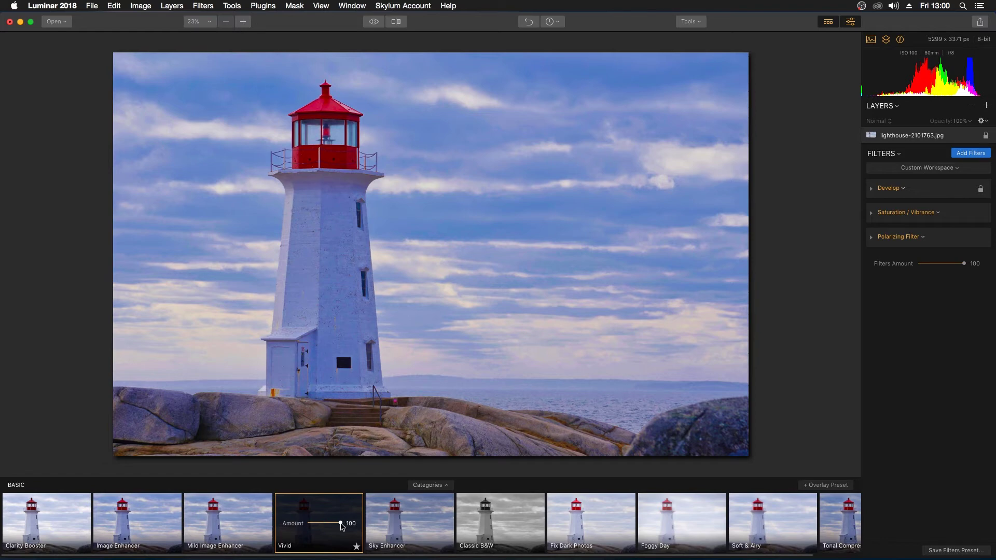
{"action": "mouse_move", "coordinate": [341, 525]}
{"action": "left_mouse_down"}
{"action": "mouse_move", "coordinate": [309, 527]}
{"action": "mouse_move", "coordinate": [343, 527]}
{"action": "left_mouse_up"}
{"action": "left_click", "coordinate": [873, 190]}
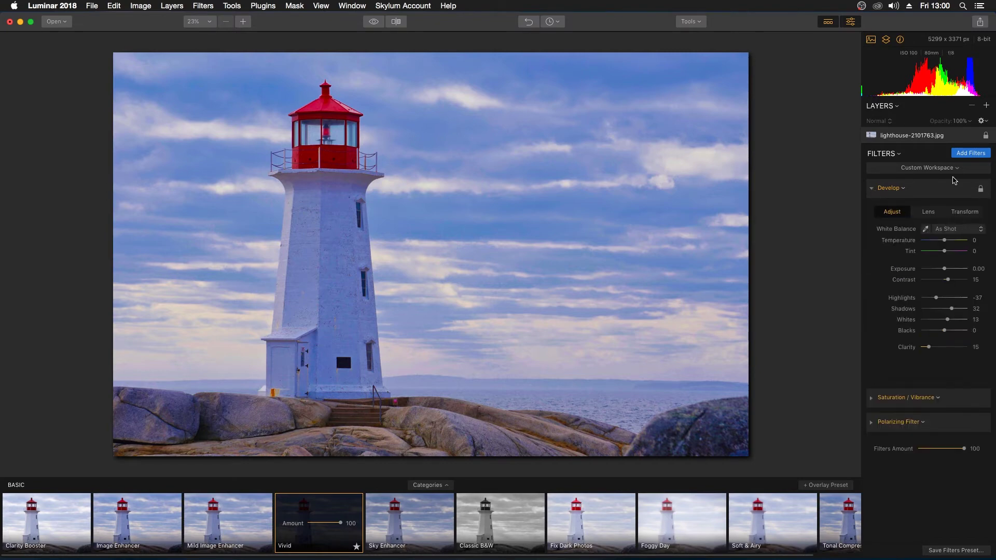
{"action": "left_click", "coordinate": [904, 189]}
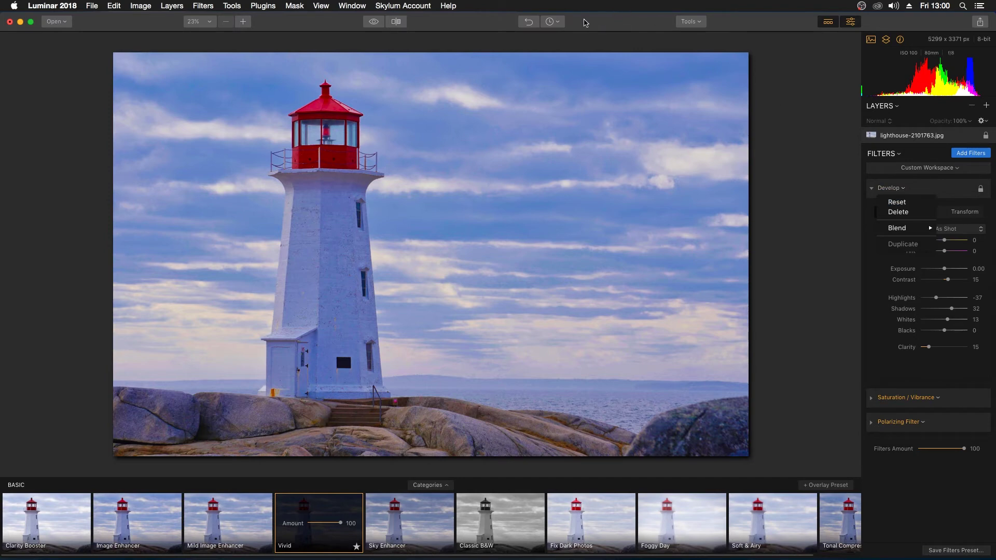
Step: Undo the Vivid preset, check the edit history, and hide the presets strip
{"action": "left_click", "coordinate": [533, 23]}
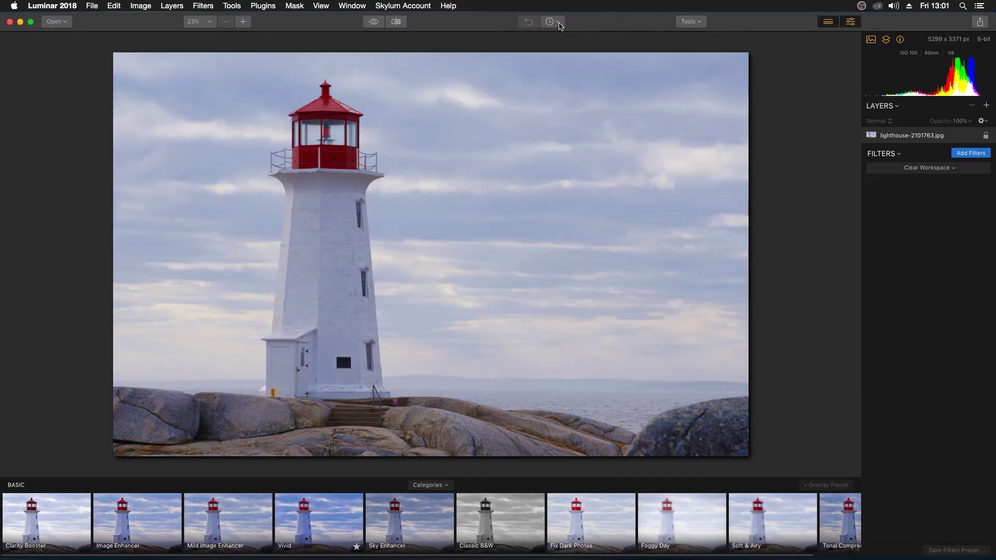
{"action": "left_click", "coordinate": [560, 24]}
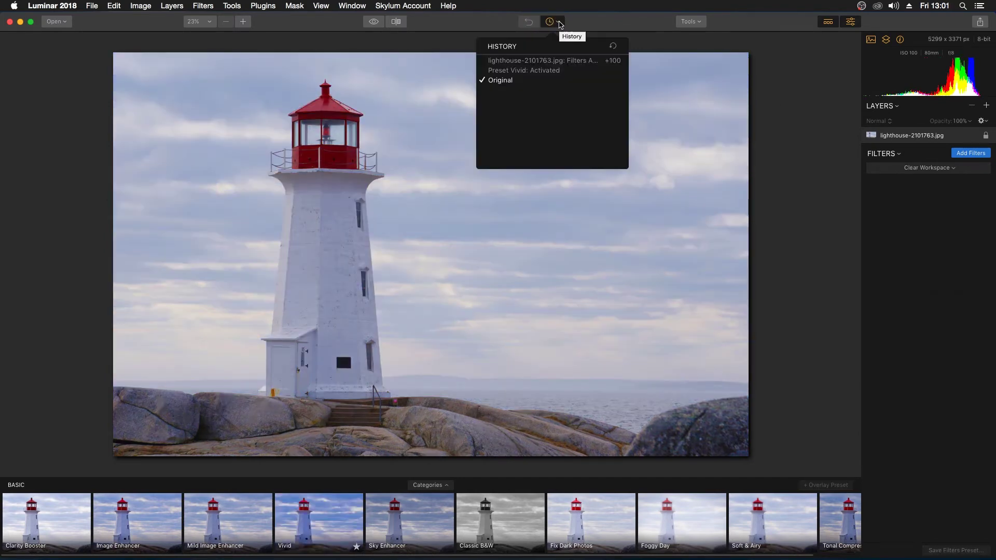
{"action": "left_click", "coordinate": [553, 21]}
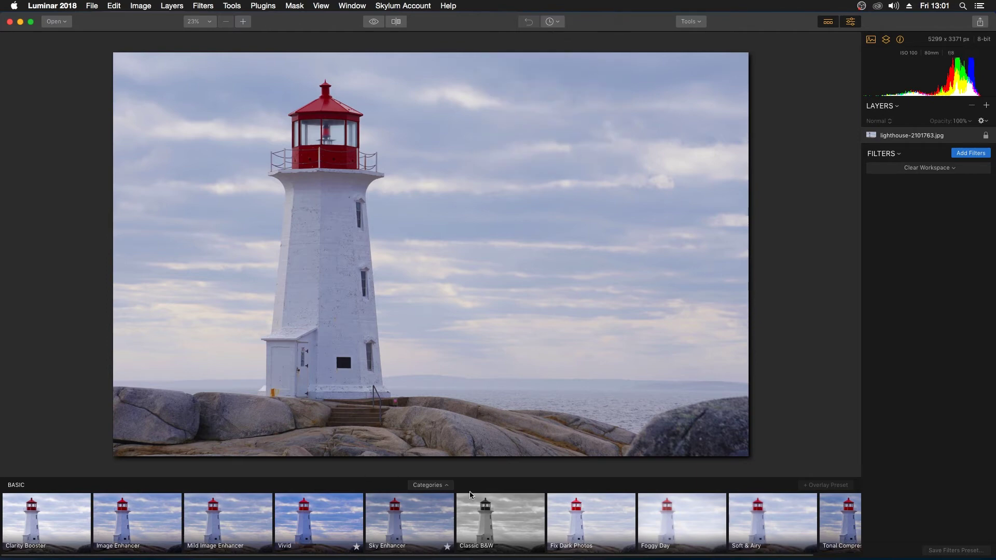
{"action": "left_click", "coordinate": [829, 23]}
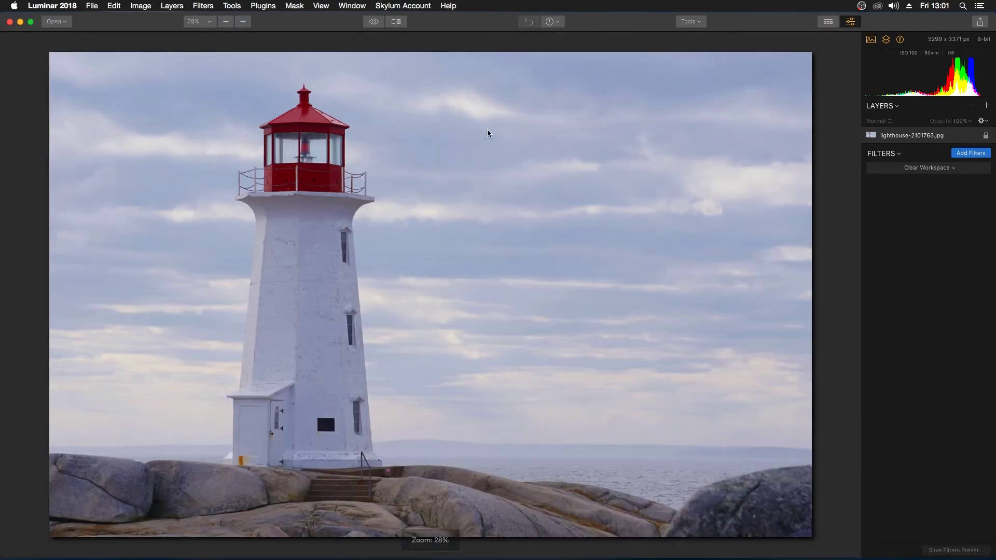
Step: Start cropping the image and toggle between the two composition grid overlays, ending on the rule-of-thirds grid
{"action": "left_click", "coordinate": [694, 23]}
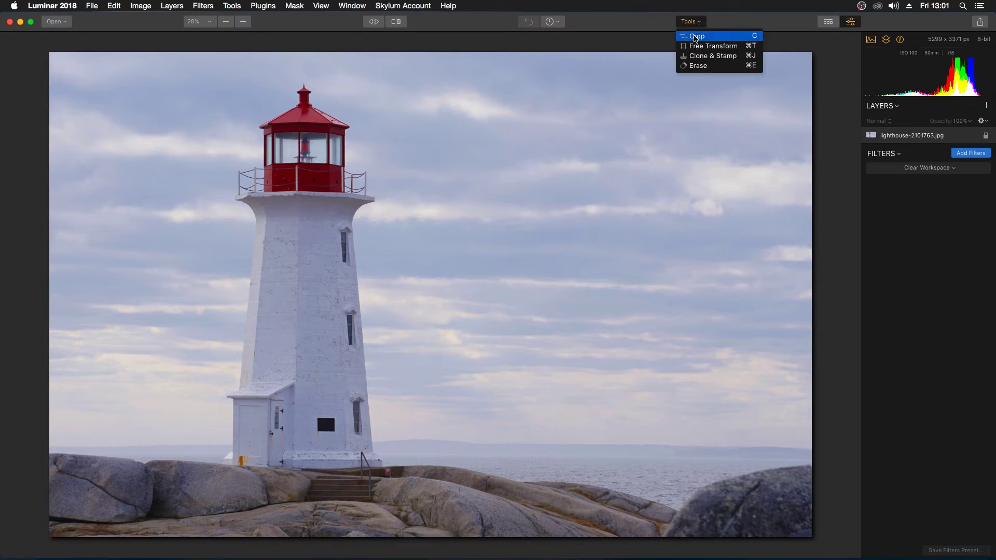
{"action": "left_click", "coordinate": [677, 41]}
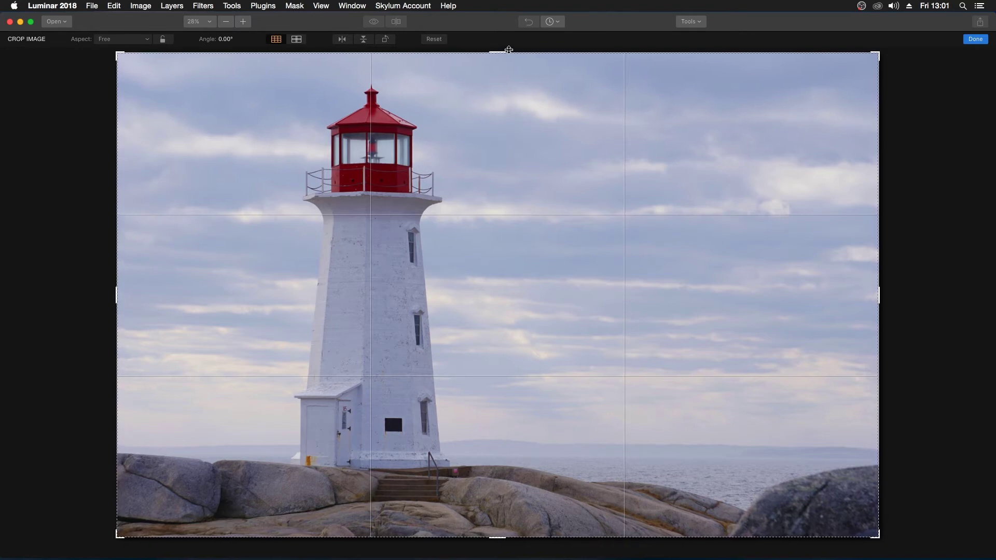
{"action": "mouse_move", "coordinate": [508, 49]}
{"action": "left_mouse_down"}
{"action": "mouse_move", "coordinate": [501, 104]}
{"action": "mouse_move", "coordinate": [508, 50]}
{"action": "left_mouse_up"}
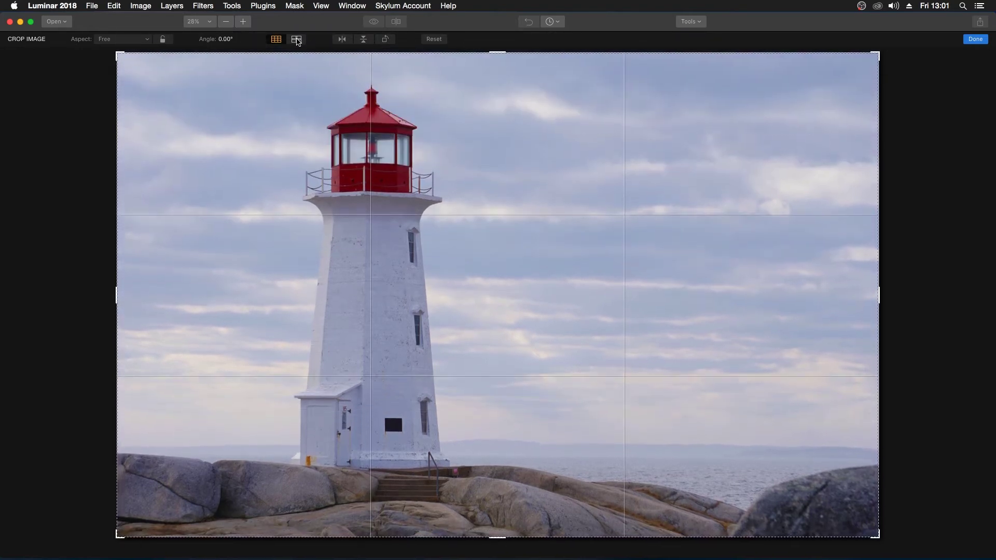
{"action": "left_click", "coordinate": [297, 40]}
{"action": "left_click", "coordinate": [279, 39]}
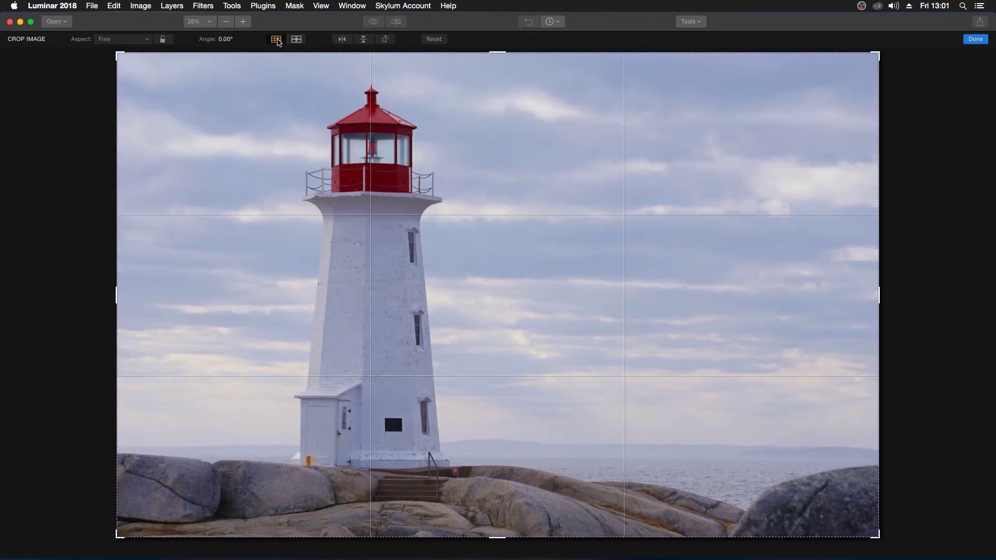
{"action": "left_click", "coordinate": [279, 40]}
{"action": "left_click", "coordinate": [278, 40]}
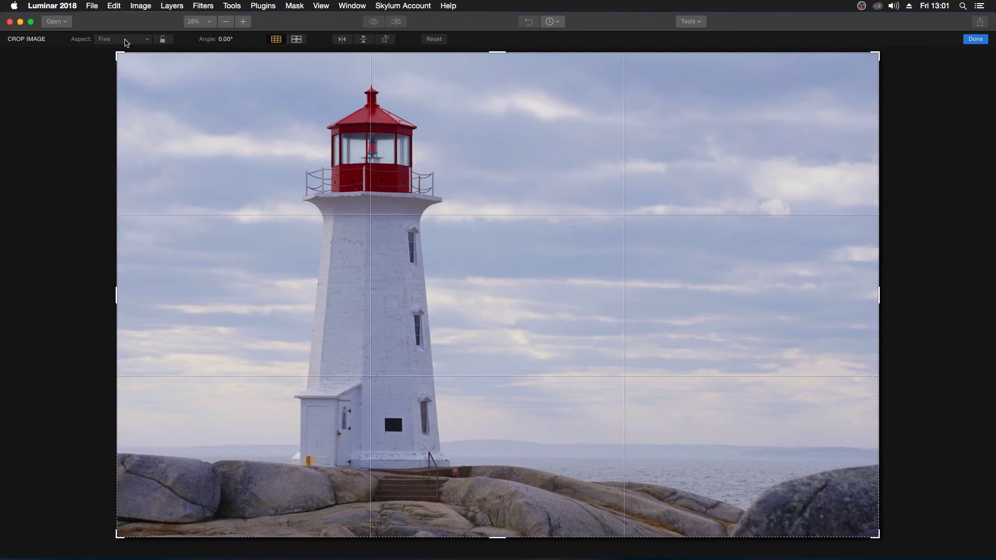
Step: Try a 16:9 crop with the photo shifted slightly downward inside the frame, and return the aspect to Free
{"action": "left_click", "coordinate": [132, 40]}
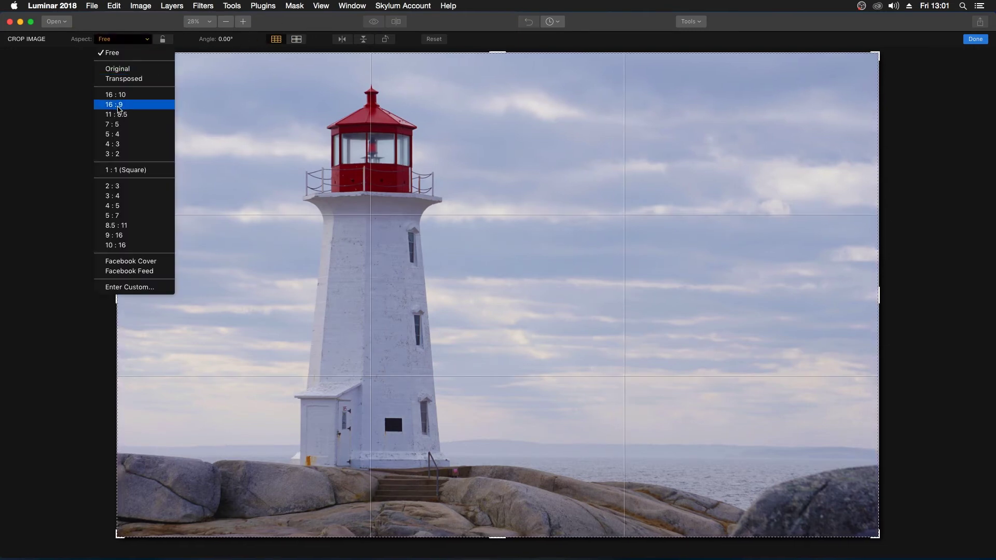
{"action": "left_click", "coordinate": [122, 103]}
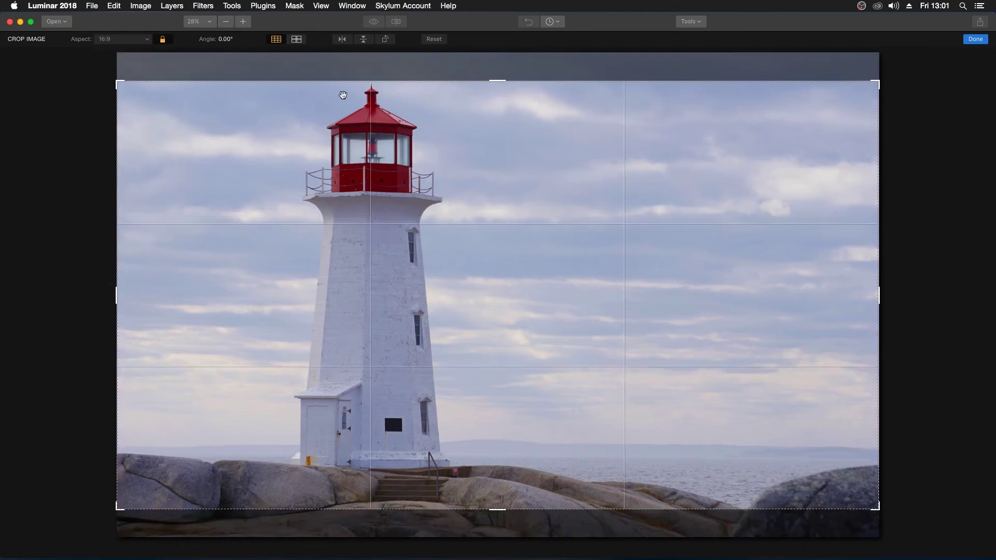
{"action": "mouse_move", "coordinate": [540, 205]}
{"action": "left_mouse_down"}
{"action": "mouse_move", "coordinate": [536, 218]}
{"action": "mouse_move", "coordinate": [530, 195]}
{"action": "mouse_move", "coordinate": [529, 209]}
{"action": "left_mouse_up"}
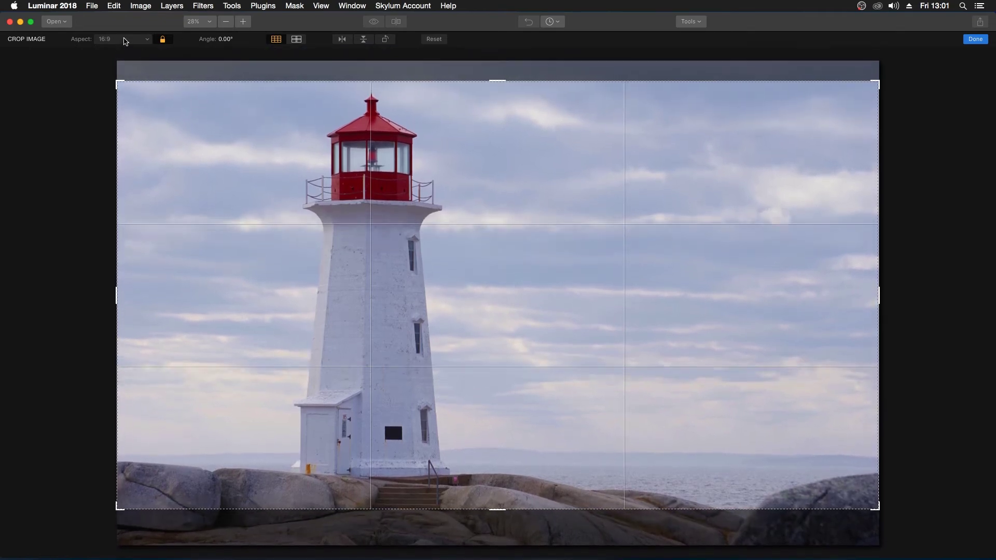
{"action": "left_click", "coordinate": [123, 39]}
{"action": "left_click", "coordinate": [119, 49]}
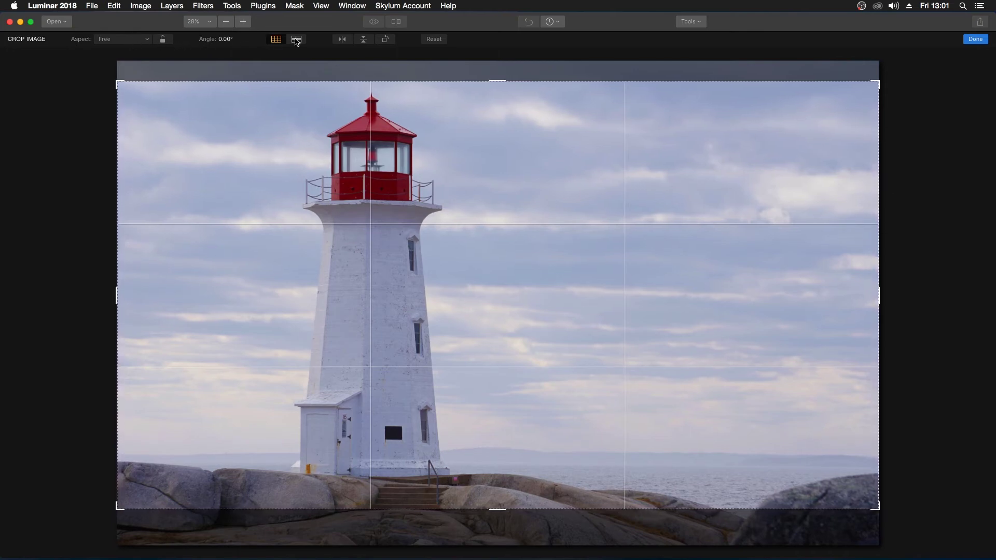
Step: Switch the crop overlay to the golden-ratio grid and extend the crop's upper edge to the top of the photo
{"action": "left_click", "coordinate": [296, 40]}
{"action": "left_click_drag", "start_coordinate": [499, 81], "coordinate": [501, 39]}
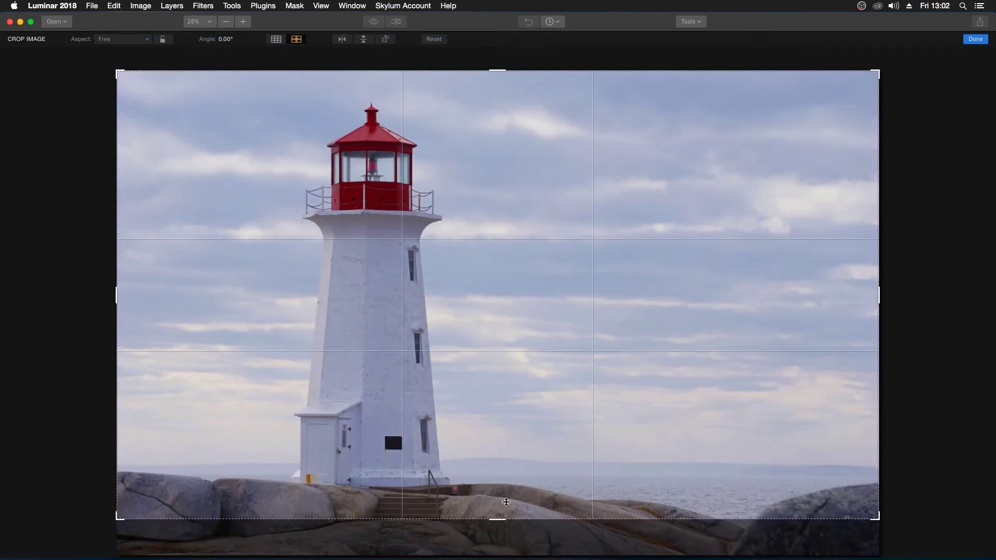
{"action": "left_click", "coordinate": [693, 22]}
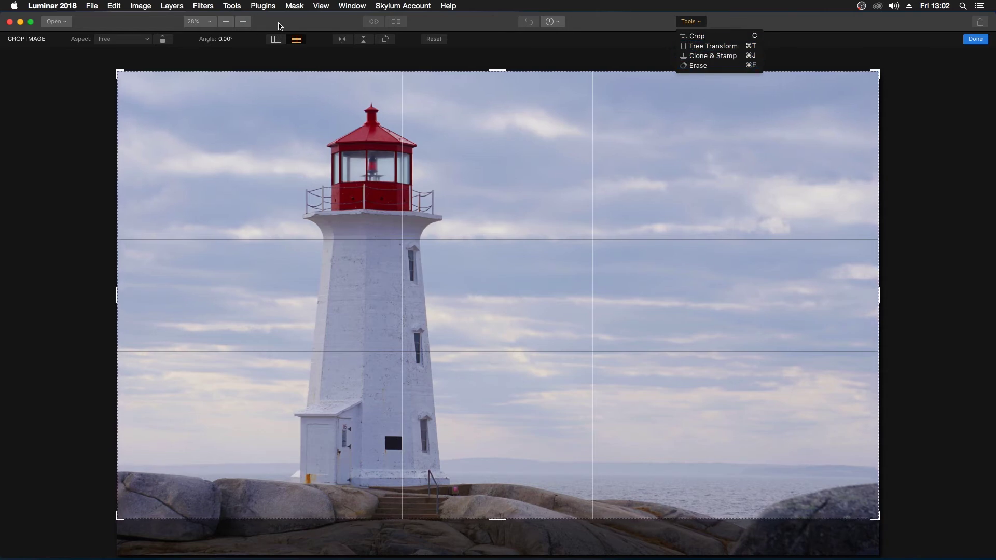
{"action": "left_click", "coordinate": [280, 26]}
Step: Try rotating the crop to an angle of 31.05°, reset the crop and close the crop tool
{"action": "left_click_drag", "start_coordinate": [213, 40], "coordinate": [276, 43]}
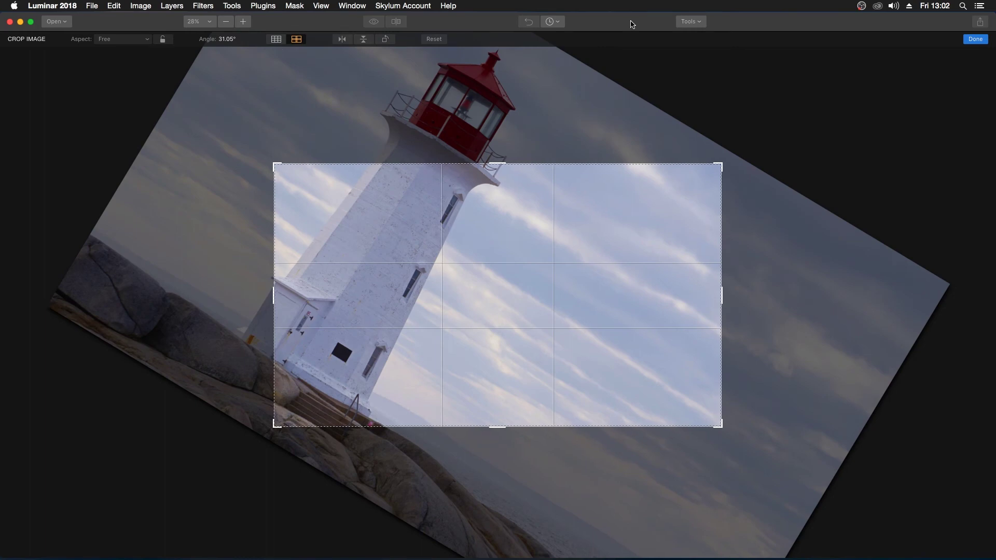
{"action": "left_click", "coordinate": [434, 39]}
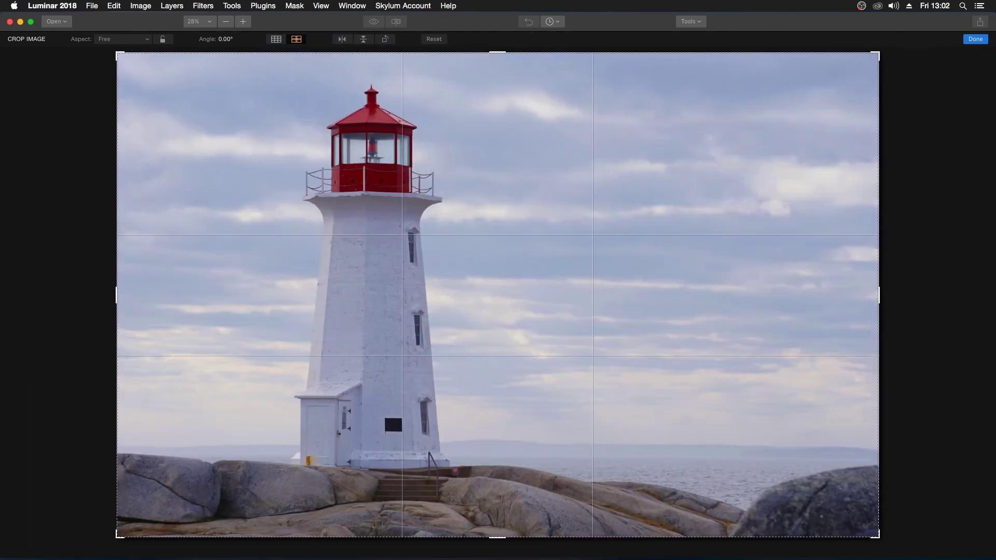
{"action": "left_click", "coordinate": [975, 39]}
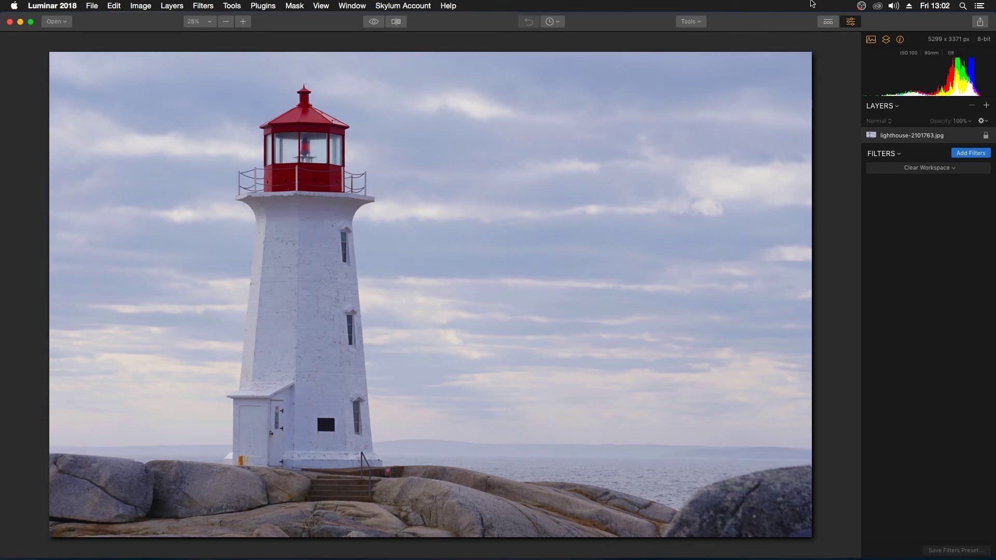
Step: Show the presets strip, review the preset categories and choose Basic
{"action": "left_click", "coordinate": [828, 22]}
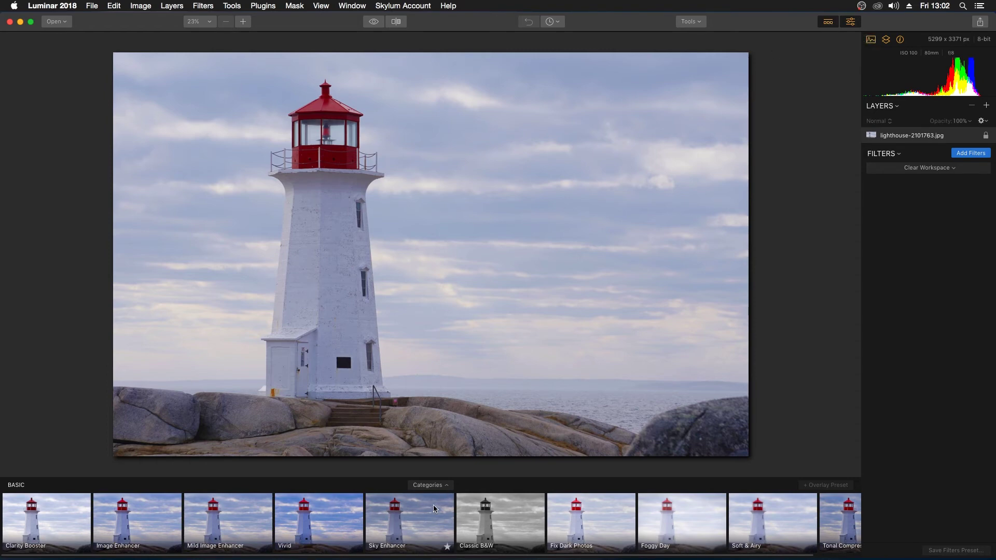
{"action": "left_click", "coordinate": [448, 486]}
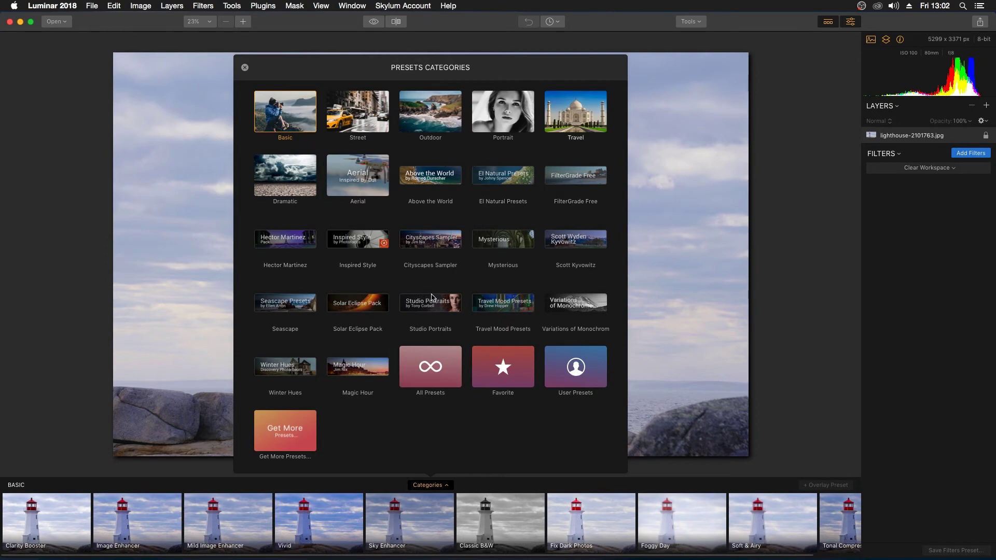
{"action": "left_click", "coordinate": [294, 118]}
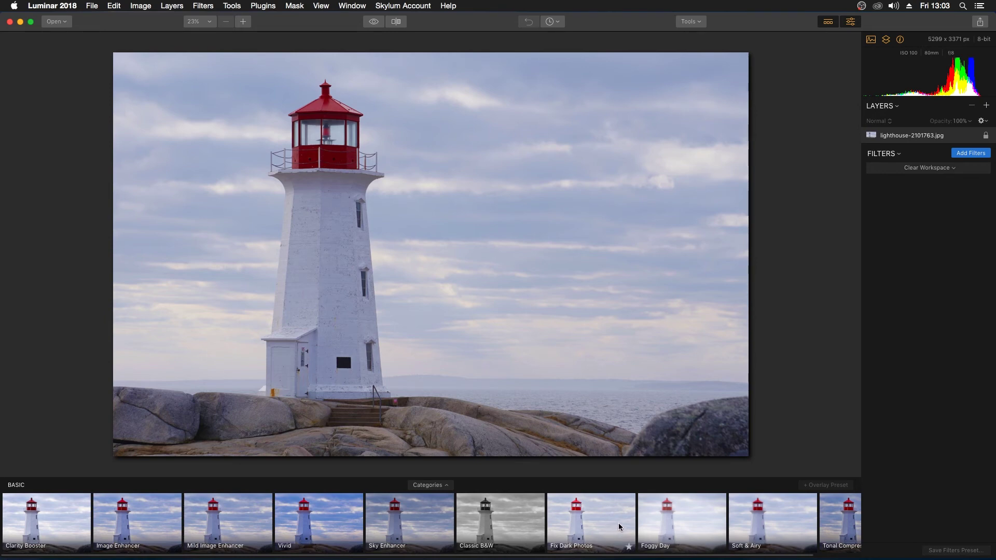
Step: Try the Foggy Day preset at an amount of 100 and undo it
{"action": "left_click", "coordinate": [705, 523]}
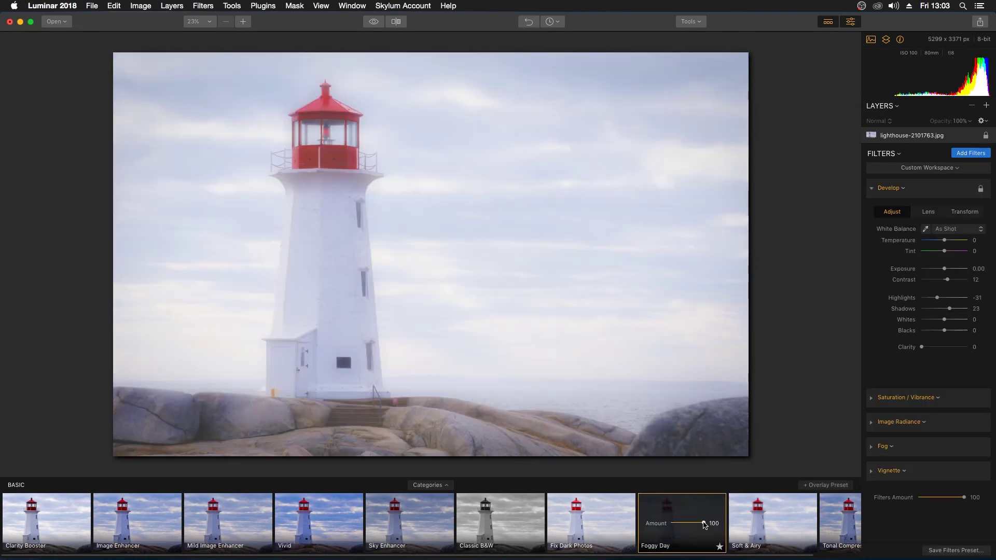
{"action": "left_click", "coordinate": [528, 21]}
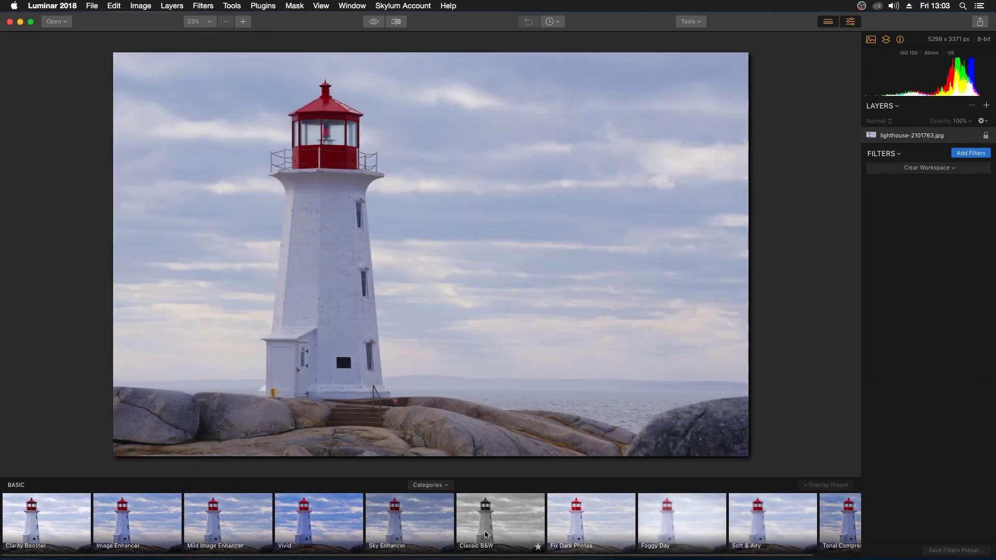
Step: Apply the Tonal Compressor preset at an amount of 100 and inspect its Develop and Saturation / Vibrance filters
{"action": "left_click", "coordinate": [851, 527]}
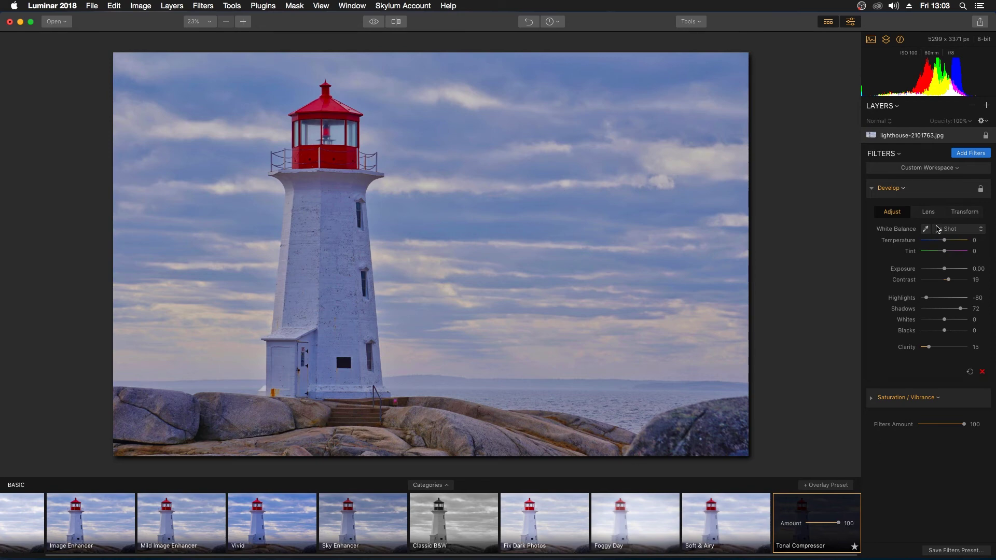
{"action": "left_click", "coordinate": [872, 189]}
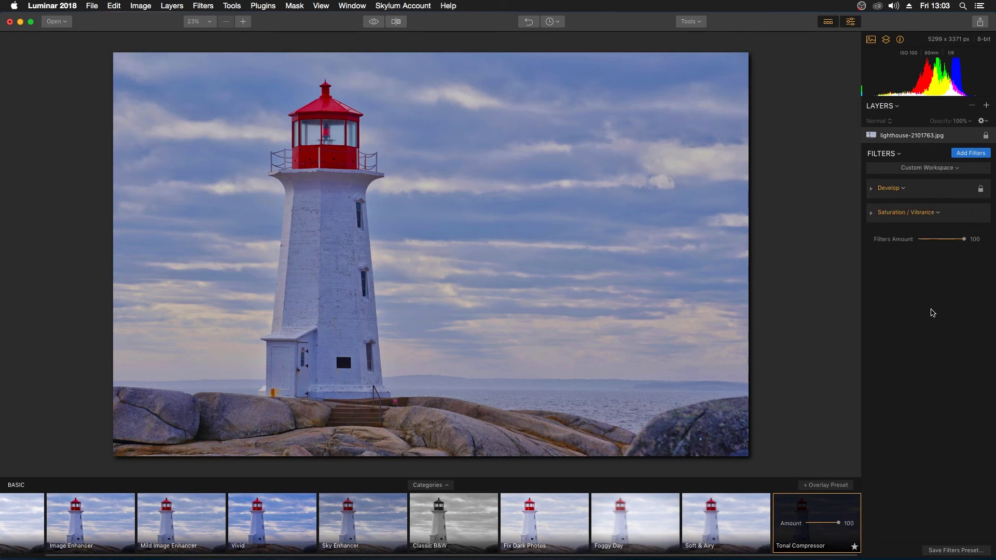
{"action": "left_click", "coordinate": [872, 188]}
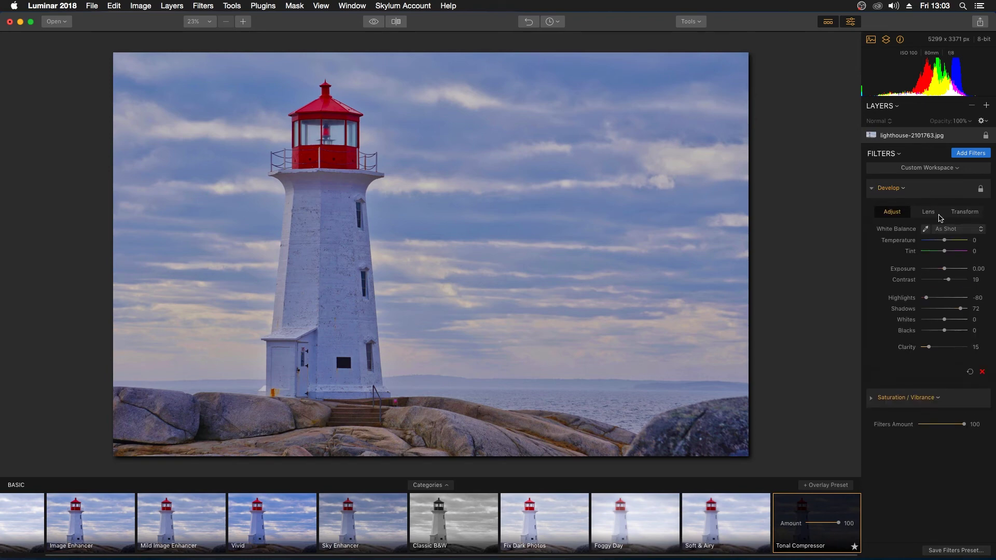
{"action": "left_click", "coordinate": [873, 398]}
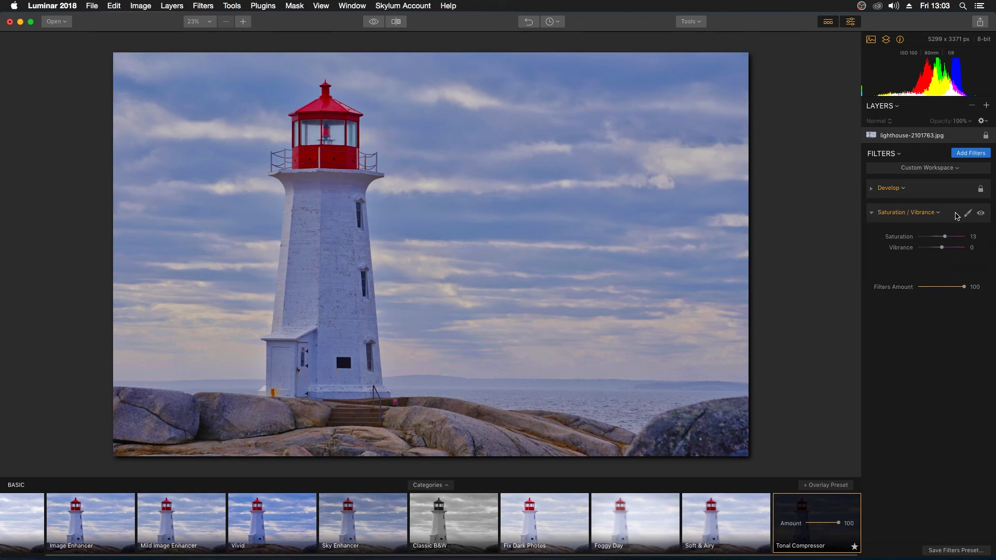
Step: Set the Develop filter's Exposure to 0.12
{"action": "left_click", "coordinate": [877, 190]}
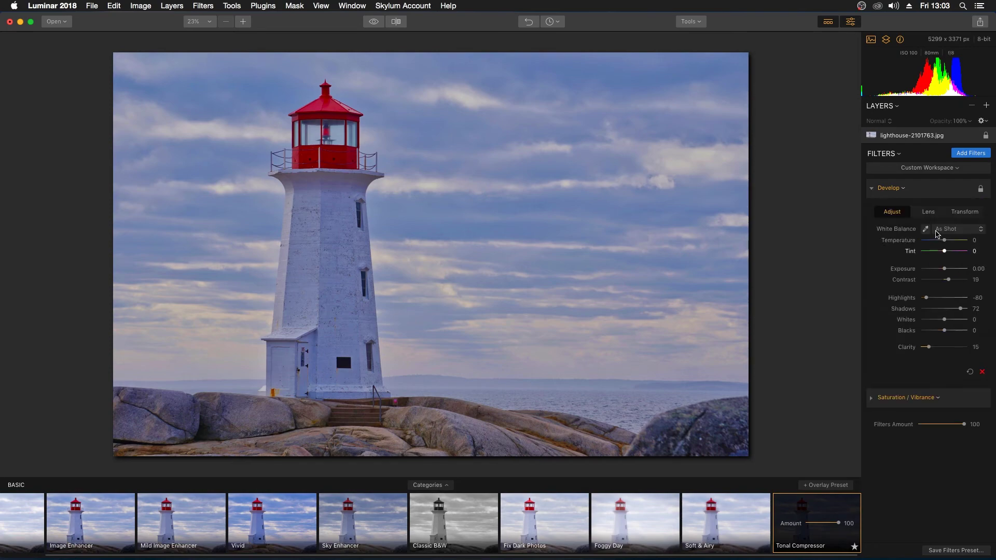
{"action": "left_click_drag", "start_coordinate": [944, 269], "coordinate": [944, 270]}
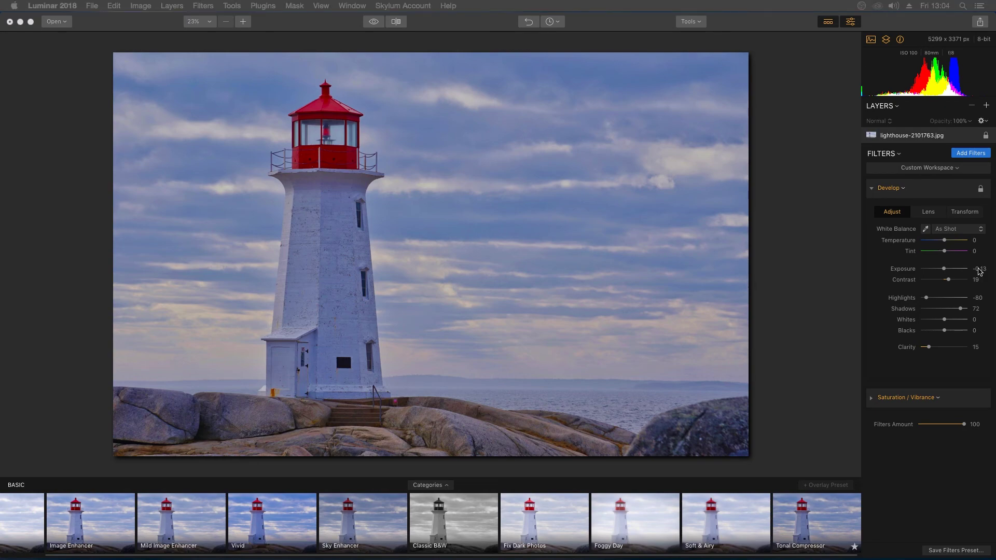
{"action": "left_click_drag", "start_coordinate": [945, 267], "coordinate": [948, 269]}
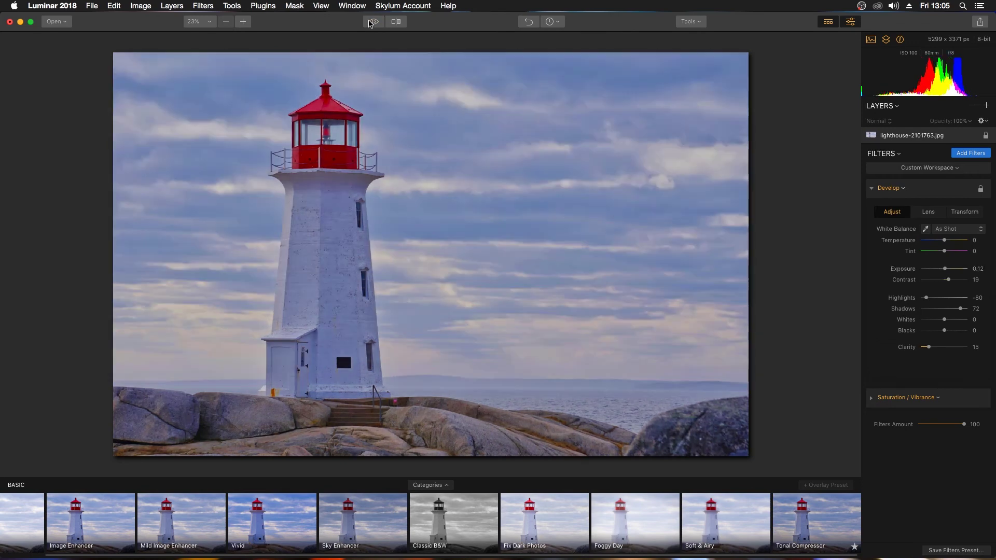
Step: Compare the edited photo with the original using the quick preview and a sliding before/after split view
{"action": "left_click", "coordinate": [372, 22]}
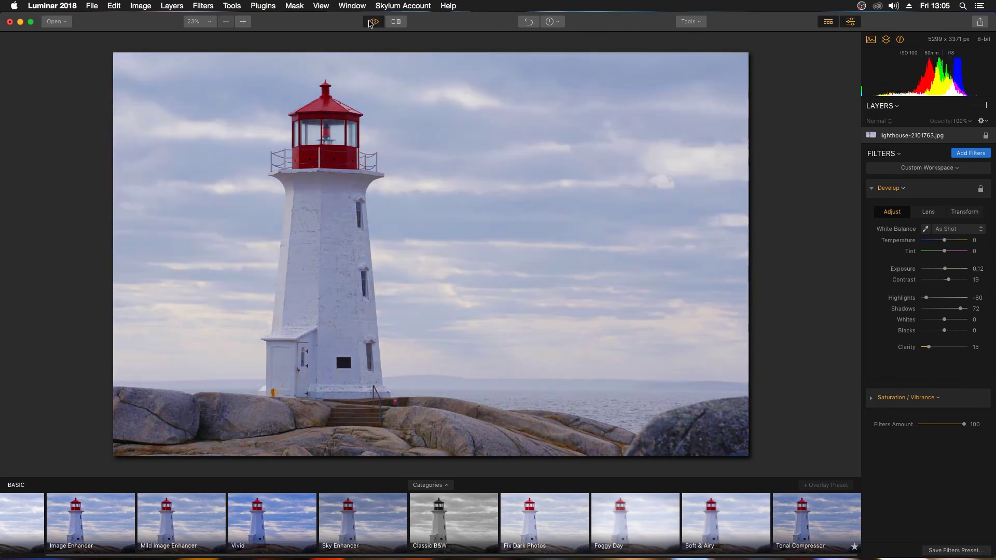
{"action": "left_click", "coordinate": [396, 23]}
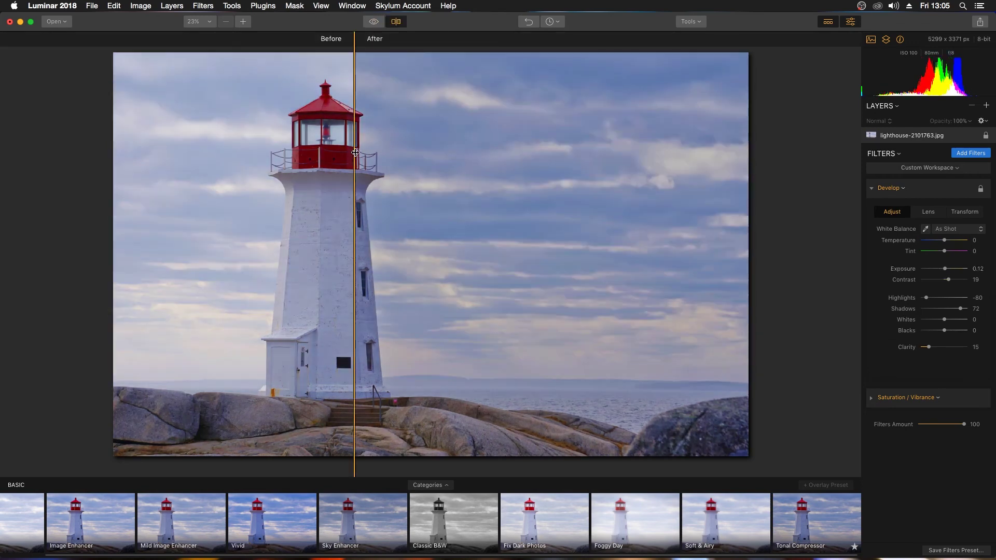
{"action": "left_click_drag", "start_coordinate": [351, 184], "coordinate": [534, 130]}
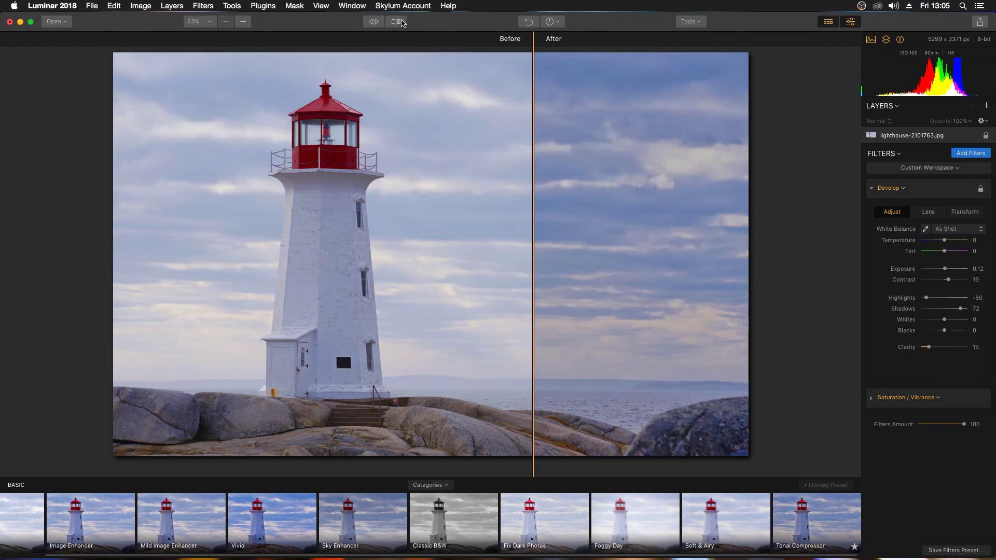
{"action": "left_click", "coordinate": [396, 21]}
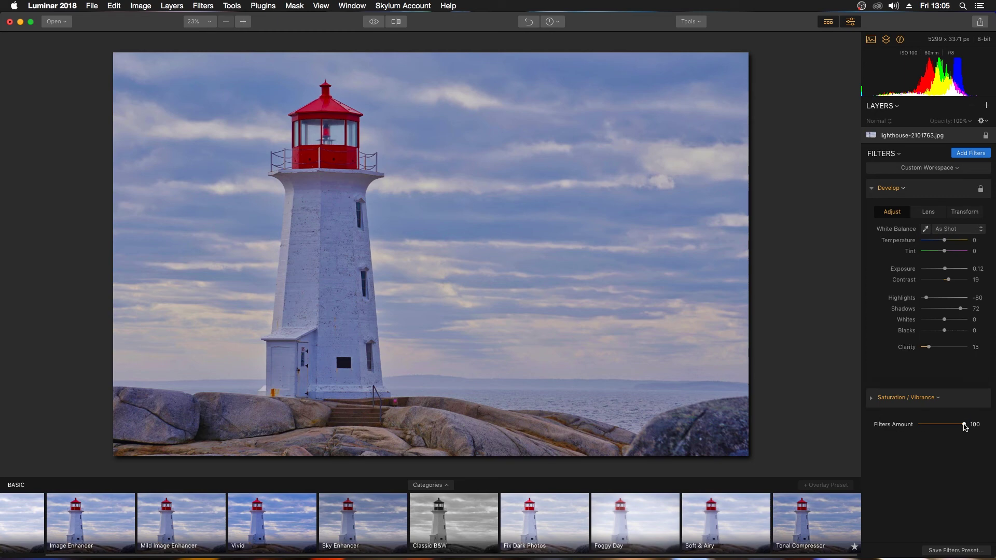
Step: Leave the Filters Amount at 100, and hide the presets strip and the Develop filter's settings
{"action": "mouse_move", "coordinate": [959, 424]}
{"action": "left_mouse_down"}
{"action": "mouse_move", "coordinate": [925, 431]}
{"action": "mouse_move", "coordinate": [979, 423]}
{"action": "left_mouse_up"}
{"action": "left_click", "coordinate": [826, 23]}
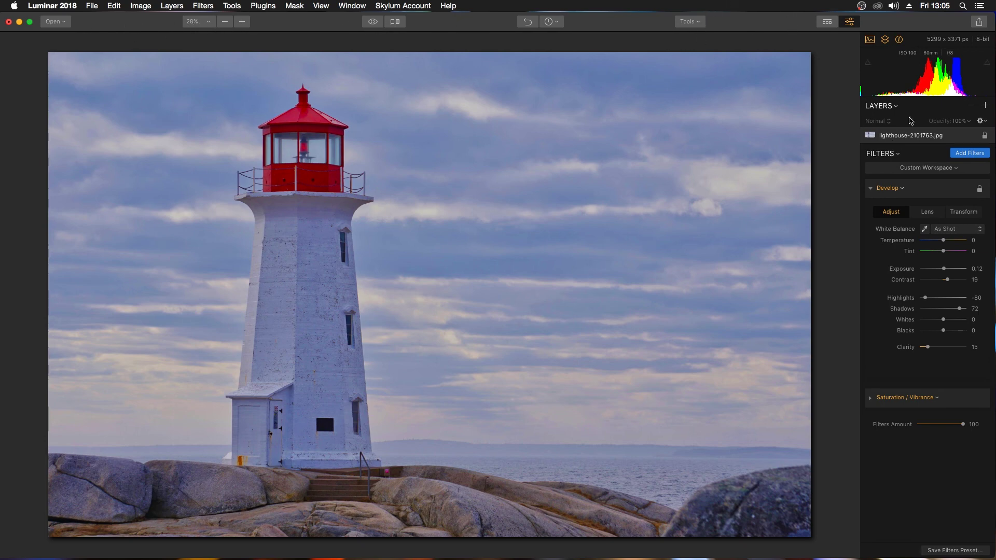
{"action": "left_click", "coordinate": [872, 189]}
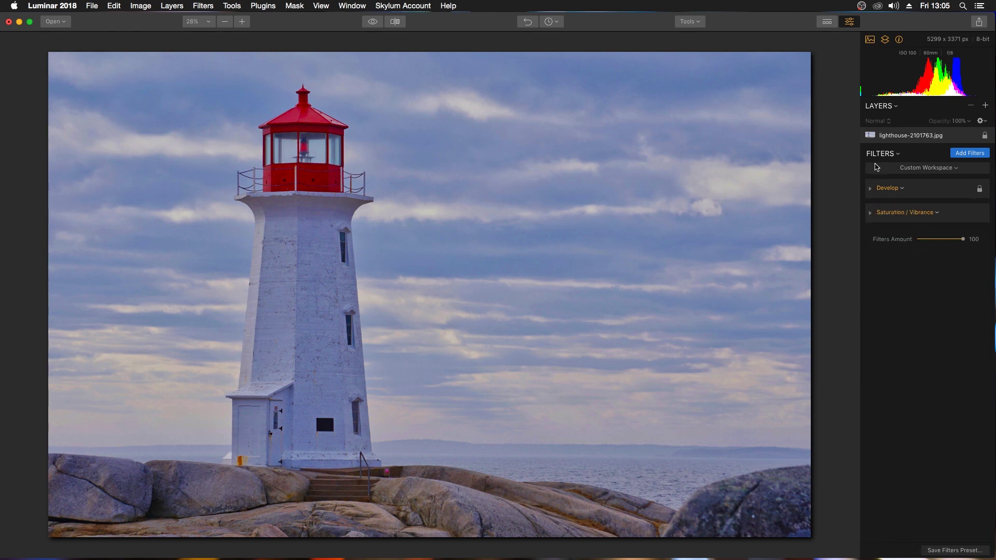